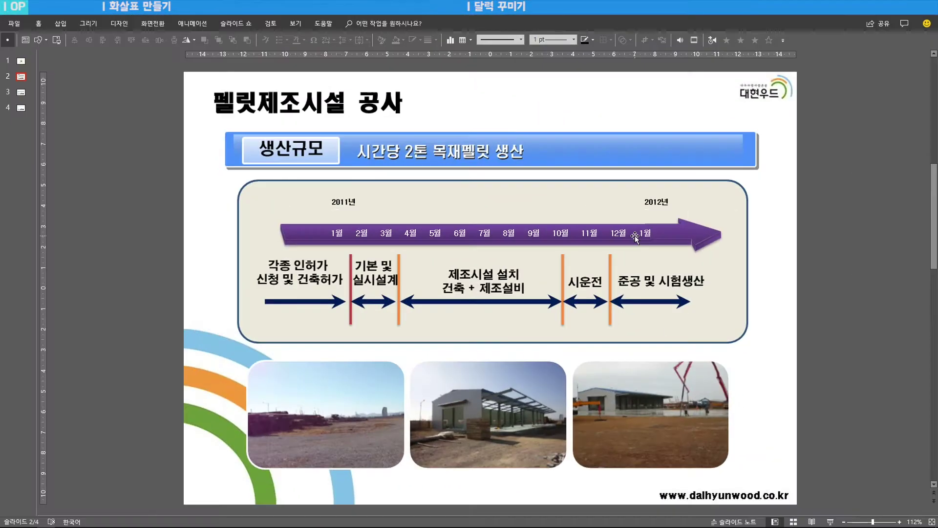
Step: Pull apart the purple timeline arrow's head, body and shaded edge pieces on slide 2 to expose how it was assembled
click(681, 238)
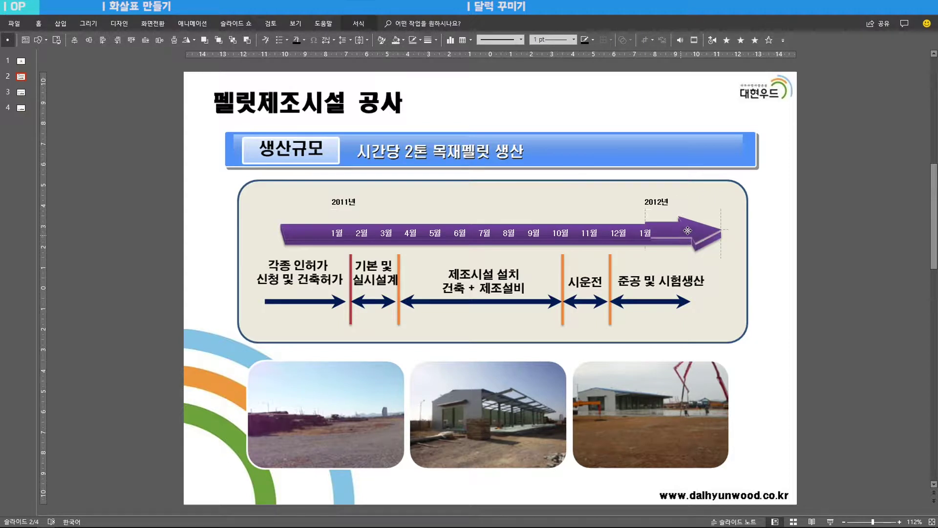
drag(681, 238, 689, 218)
drag(303, 238, 328, 203)
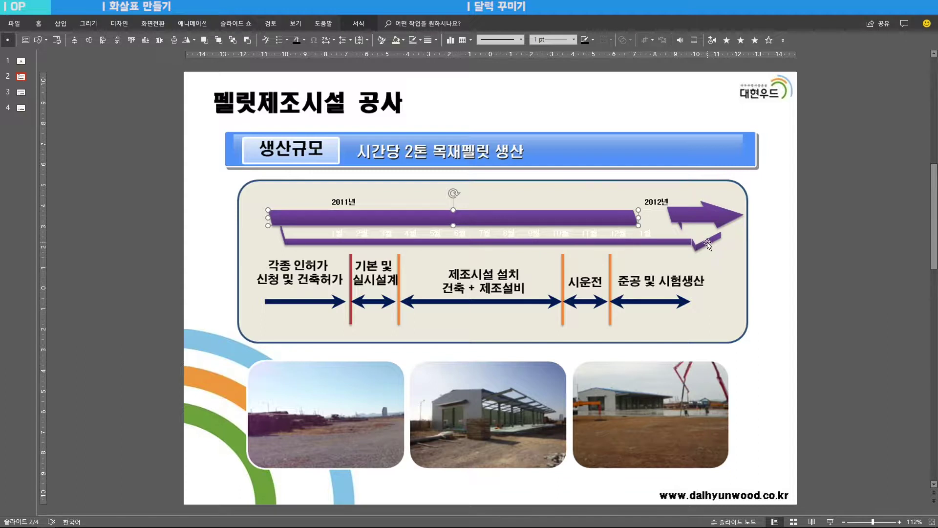
drag(706, 243, 722, 245)
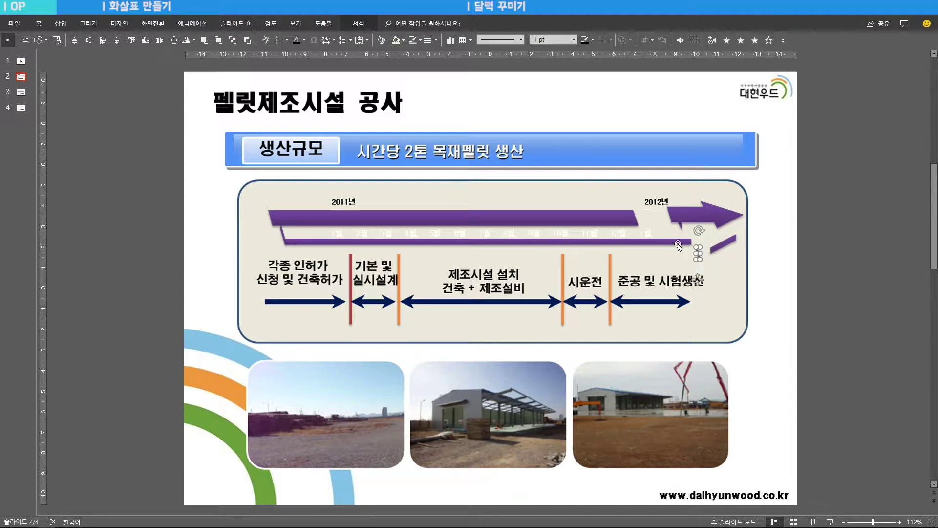
click(678, 247)
click(767, 255)
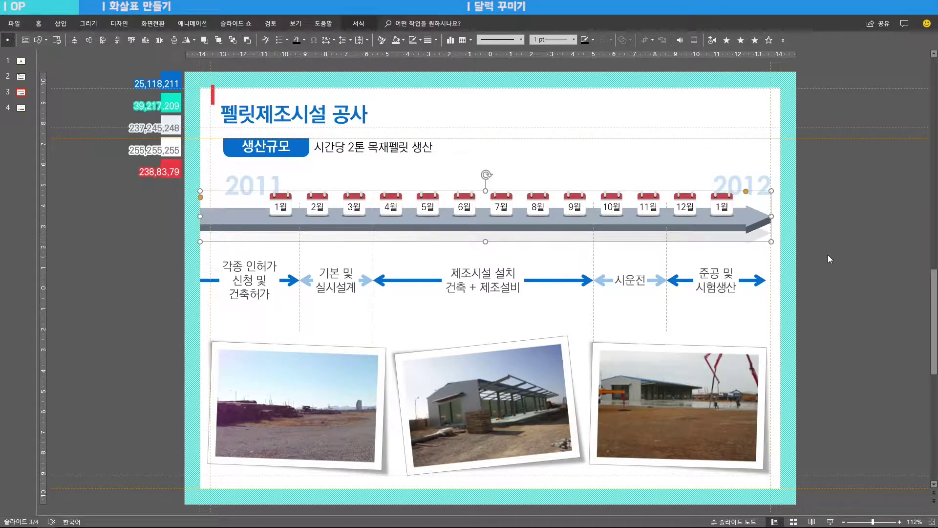
click(356, 203)
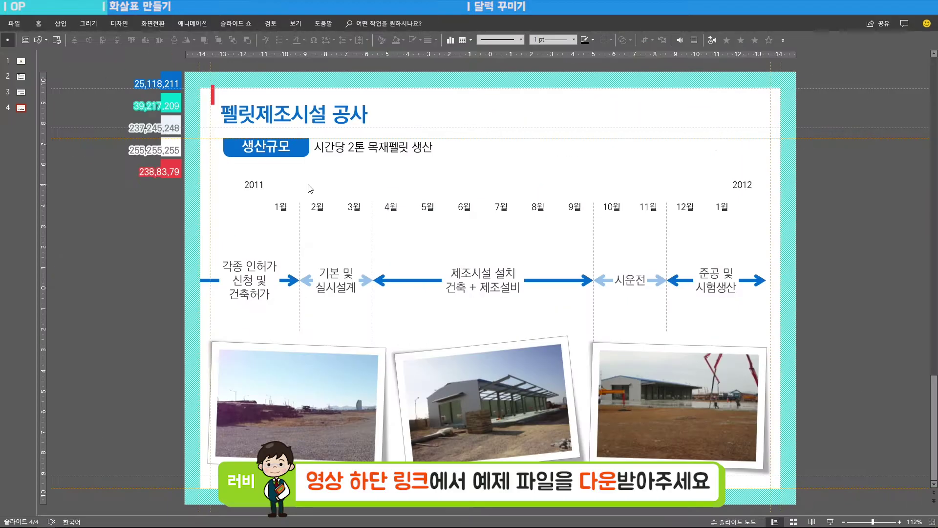
Step: Insert a right block arrow spanning the full timeline width over the month labels on slide 4 and thicken its body
key(ctrl+F1)
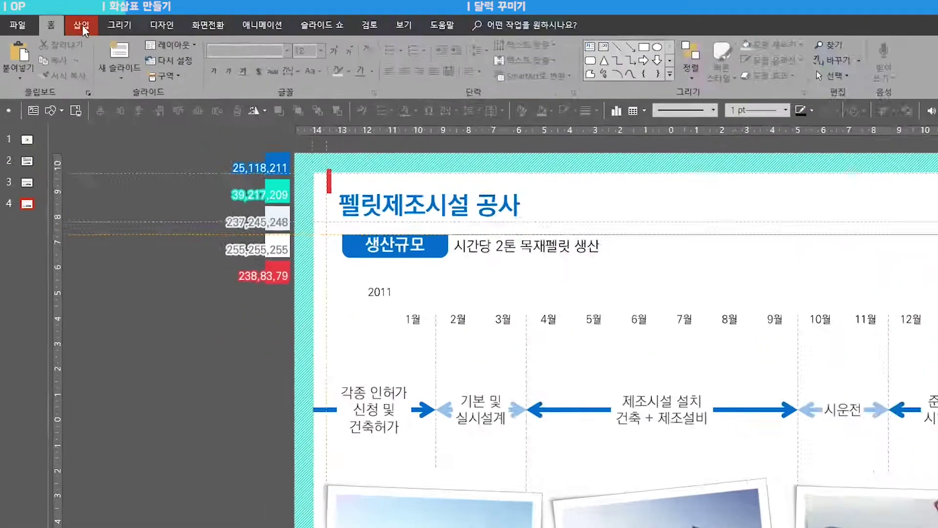
click(60, 23)
click(173, 51)
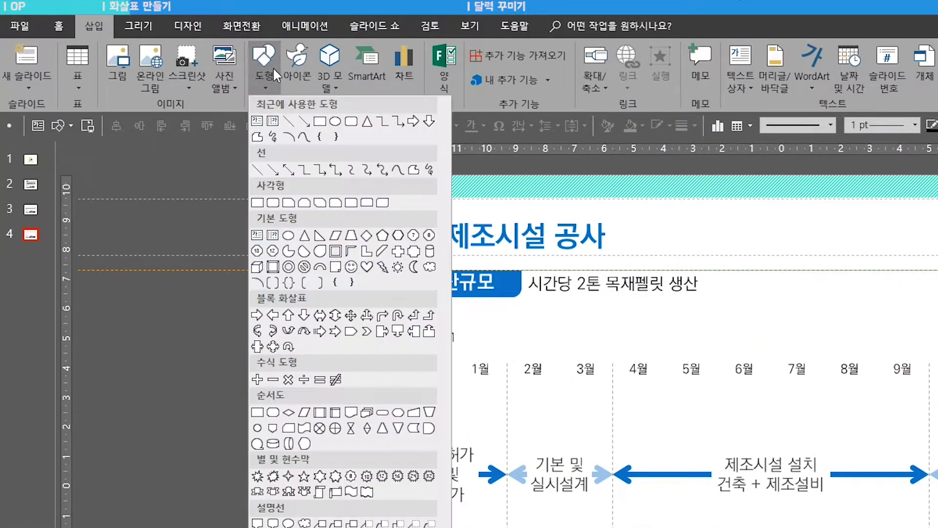
click(256, 315)
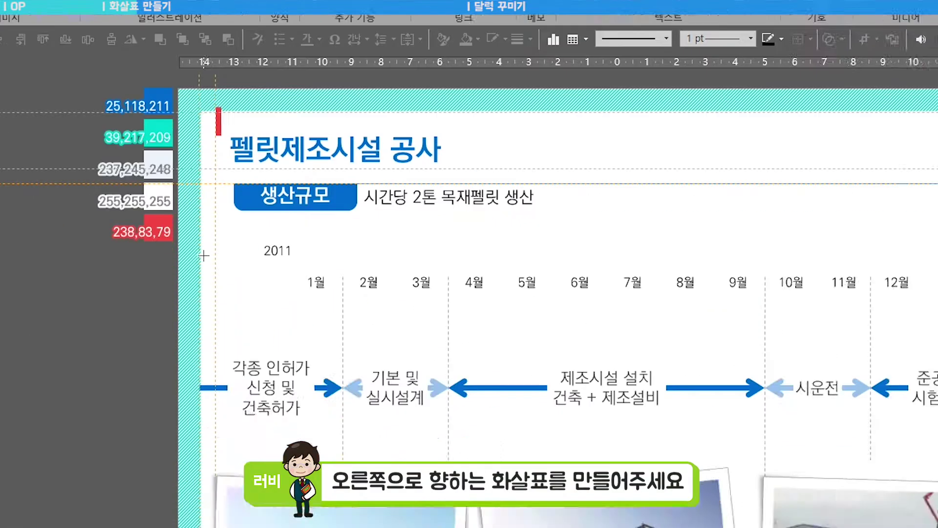
drag(365, 334, 937, 406)
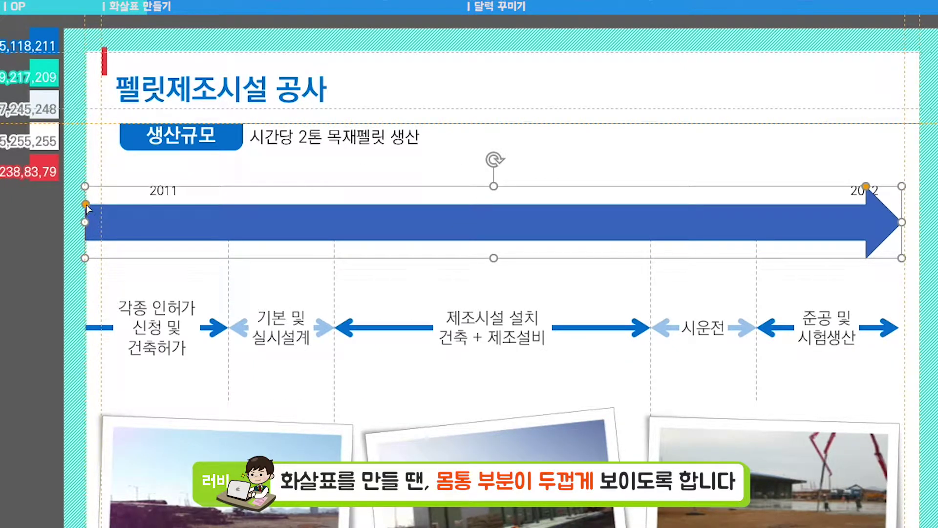
drag(86, 204, 90, 197)
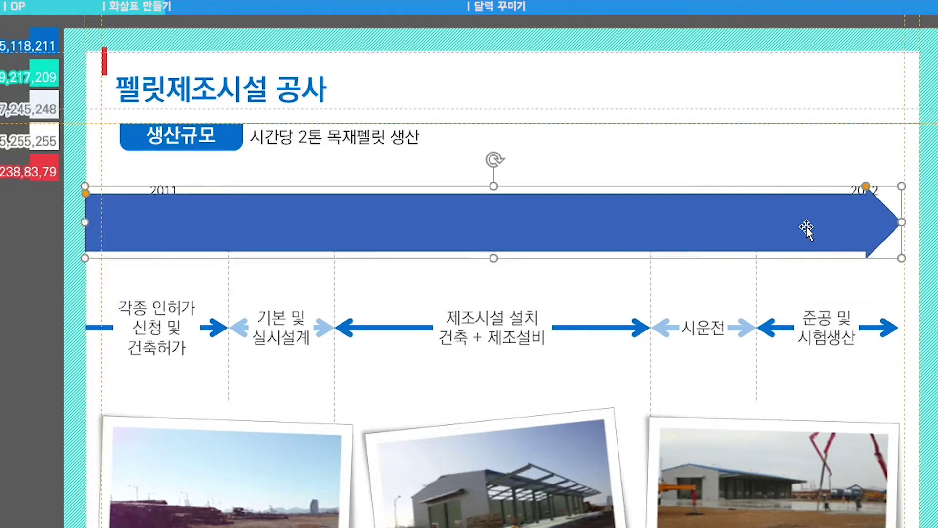
Step: Set the block arrow's 3-D rotation around the Y axis to 290° so it appears to lie flat
right_click(804, 227)
right_click(804, 211)
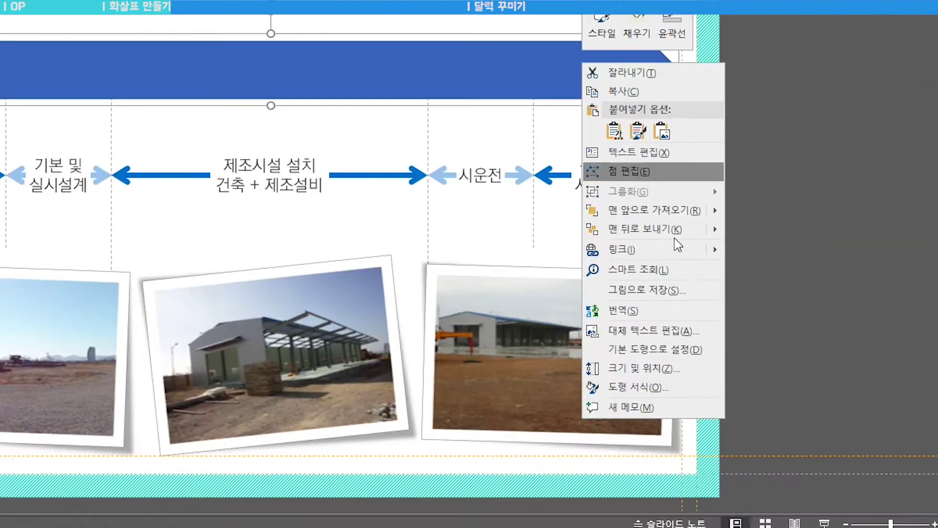
click(902, 527)
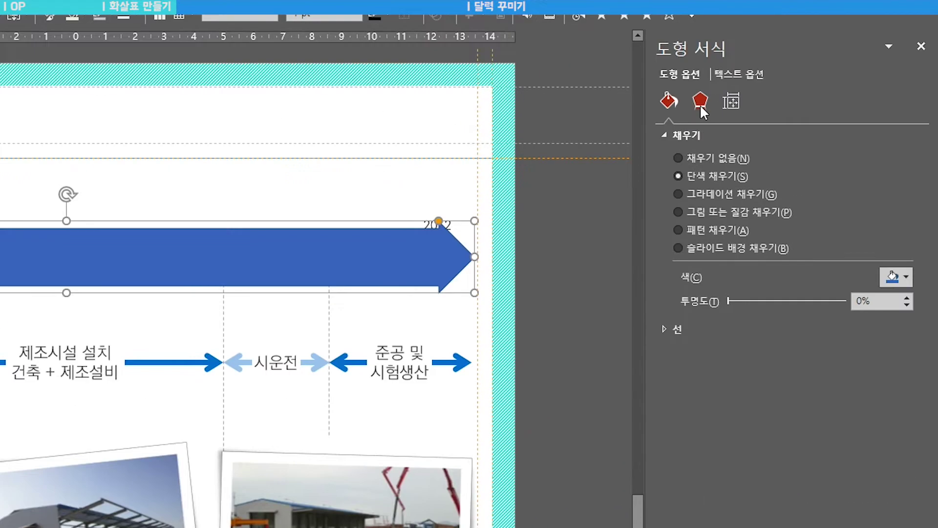
click(699, 102)
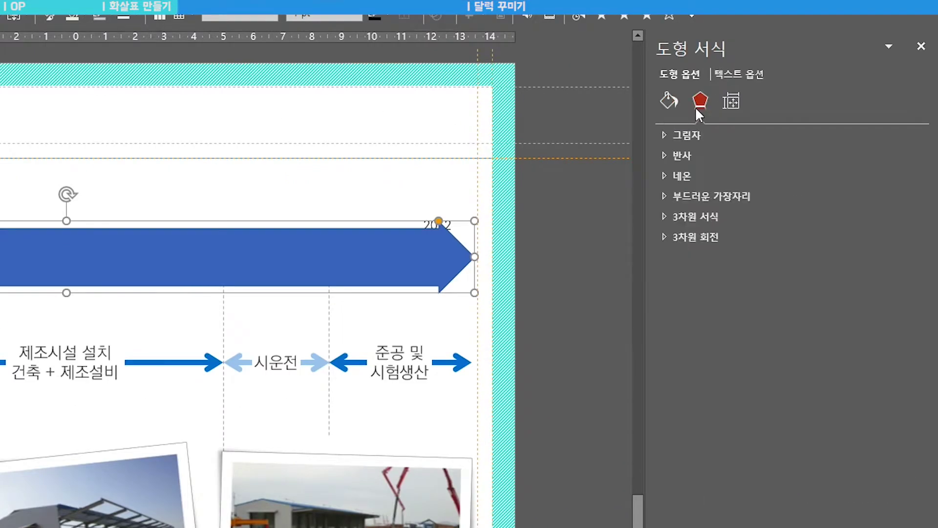
click(672, 234)
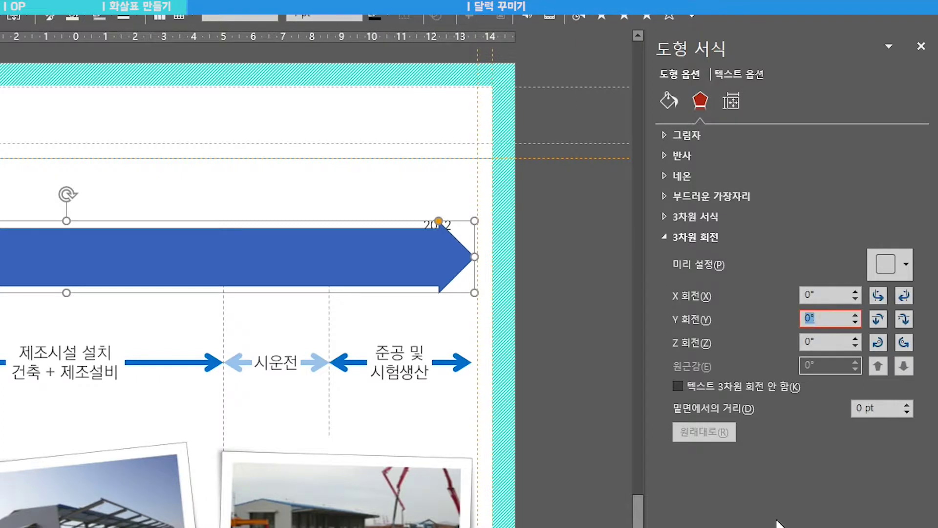
text(350)
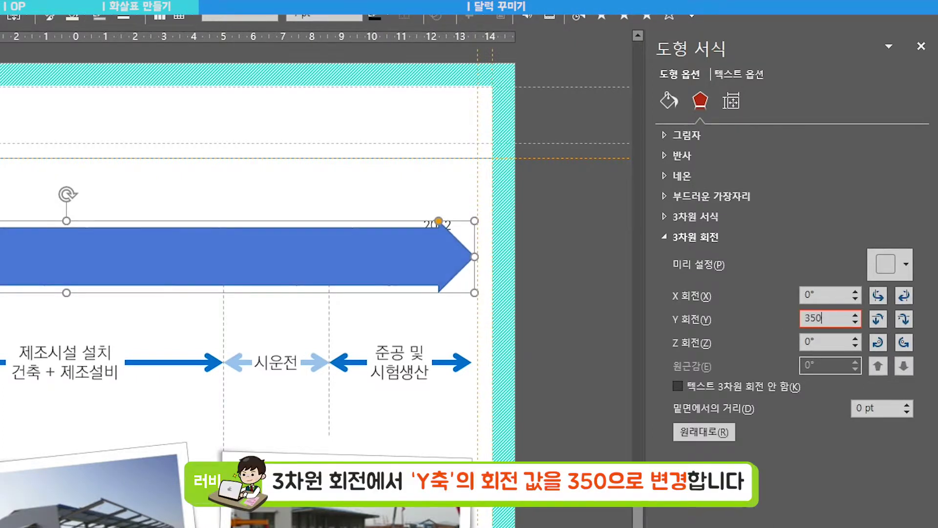
key(Return)
key(Down)
key(Down)
key(Down)
key(Down)
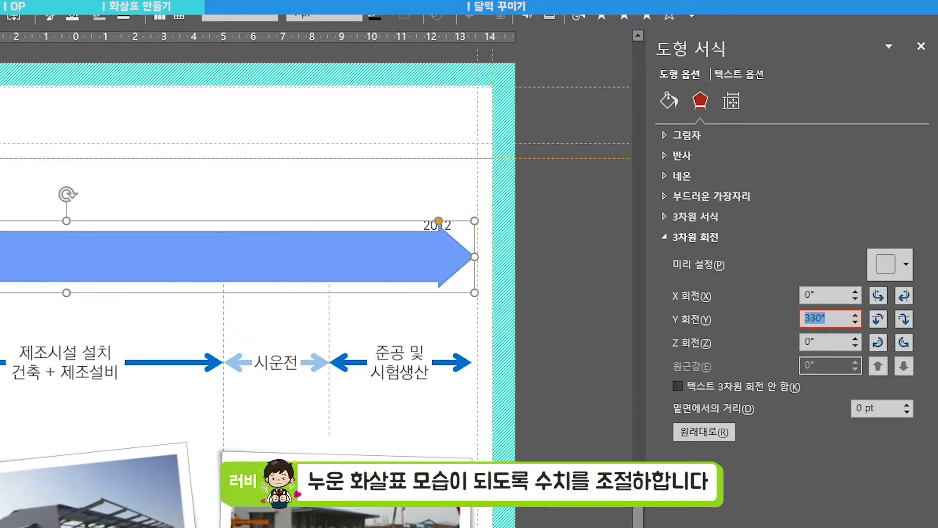
key(Down)
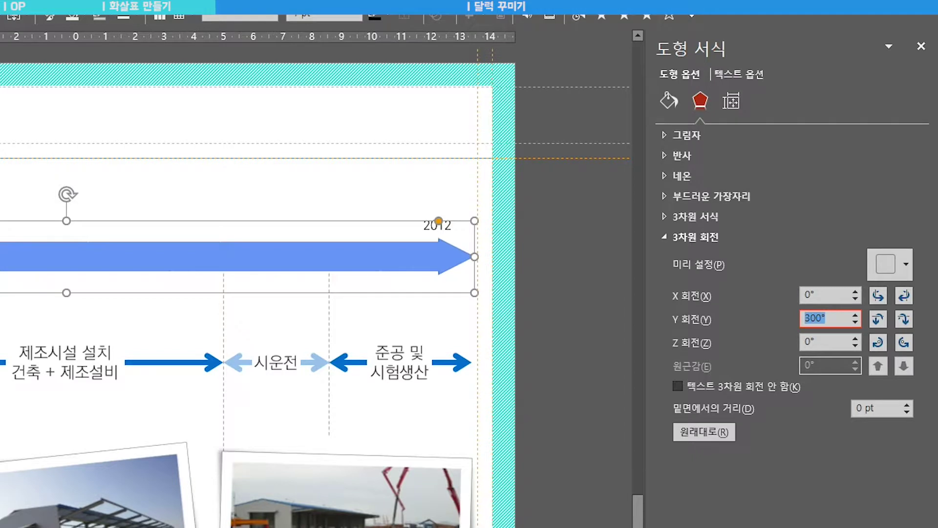
key(Down)
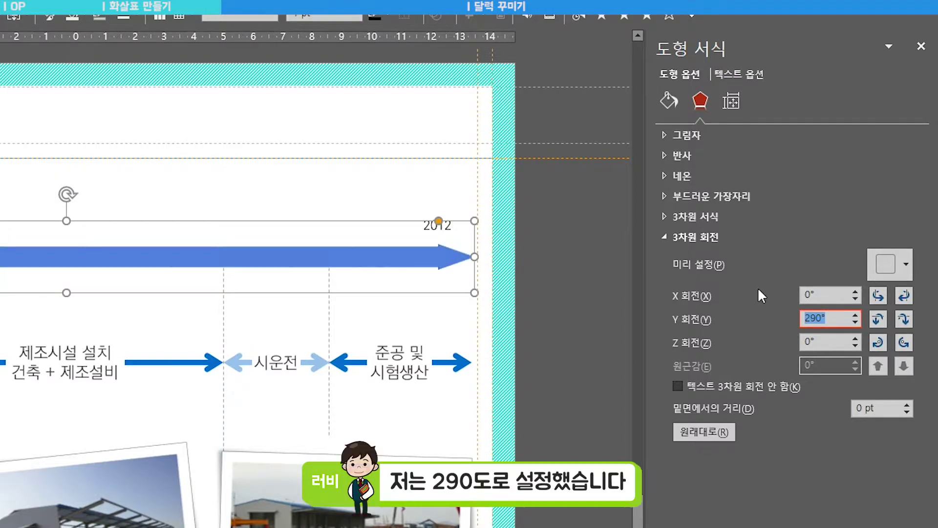
Step: Give the flattened arrow thickness with a 3-D format depth size of 7 pt
click(665, 236)
click(667, 218)
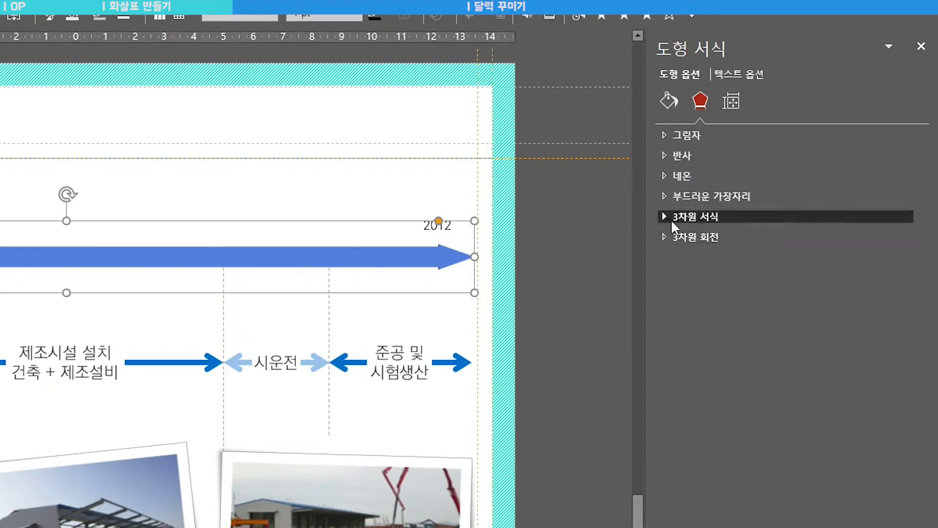
click(855, 377)
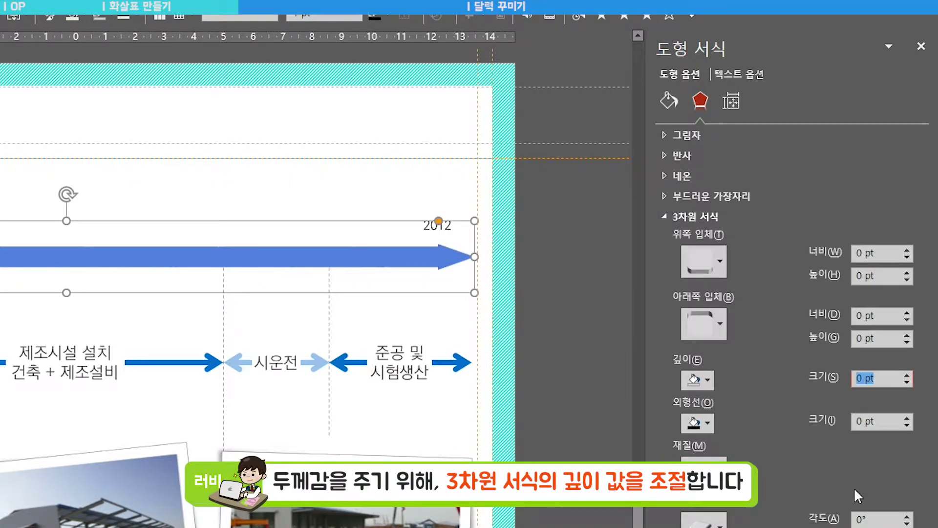
text(10)
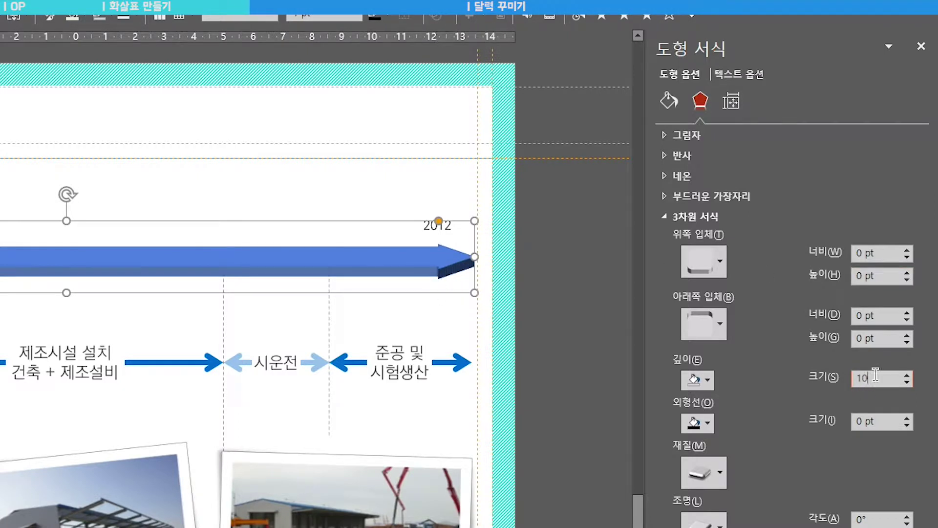
text(7.5)
key(Return)
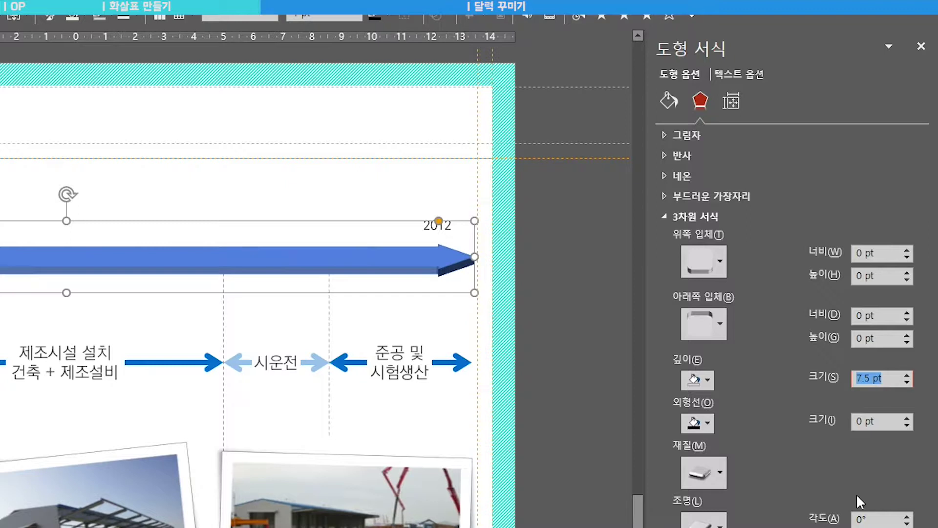
text(7)
key(Return)
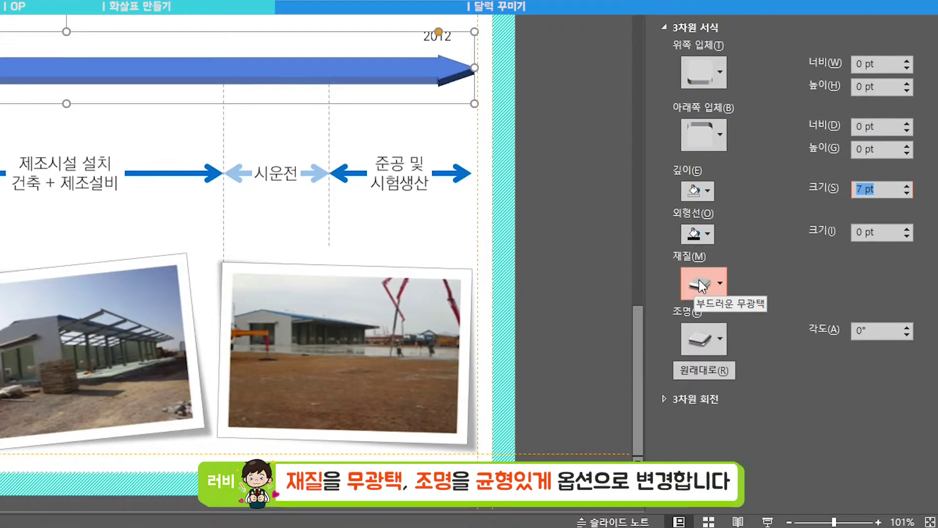
Step: Change the arrow's 3-D material to matte (무광택) and its lighting to balanced (균형있게)
click(704, 472)
click(711, 342)
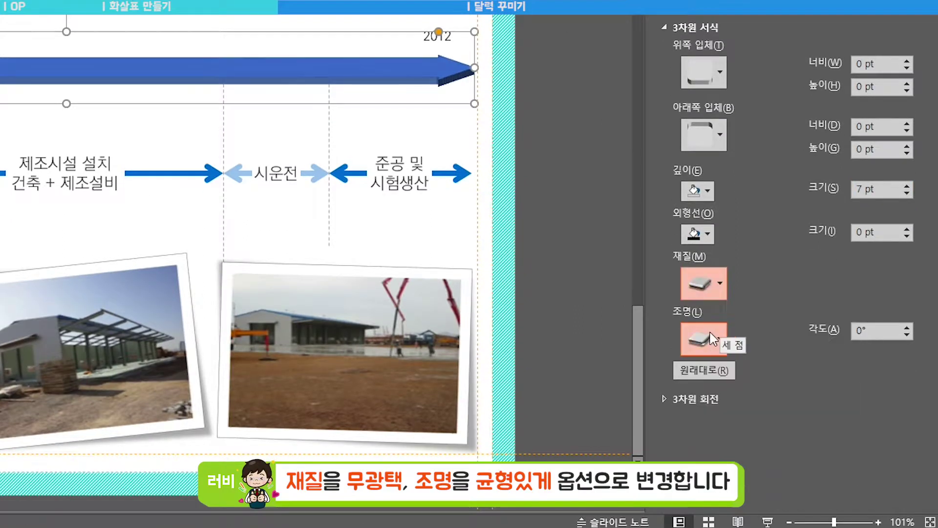
click(714, 338)
click(748, 73)
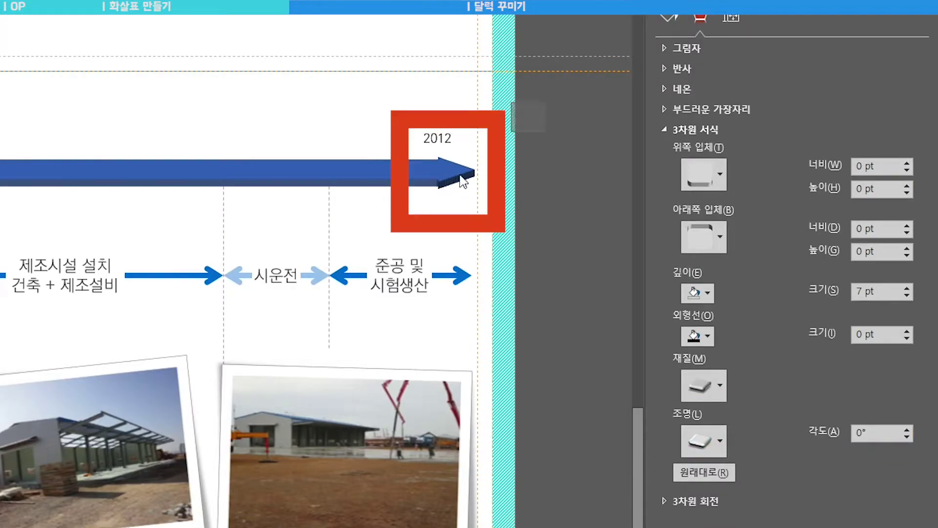
Step: Set the arrow's 3-D lighting angle to 120° to soften the colour difference between the arrowhead's faces
drag(545, 1, 418, 111)
drag(416, 215, 418, 214)
click(523, 171)
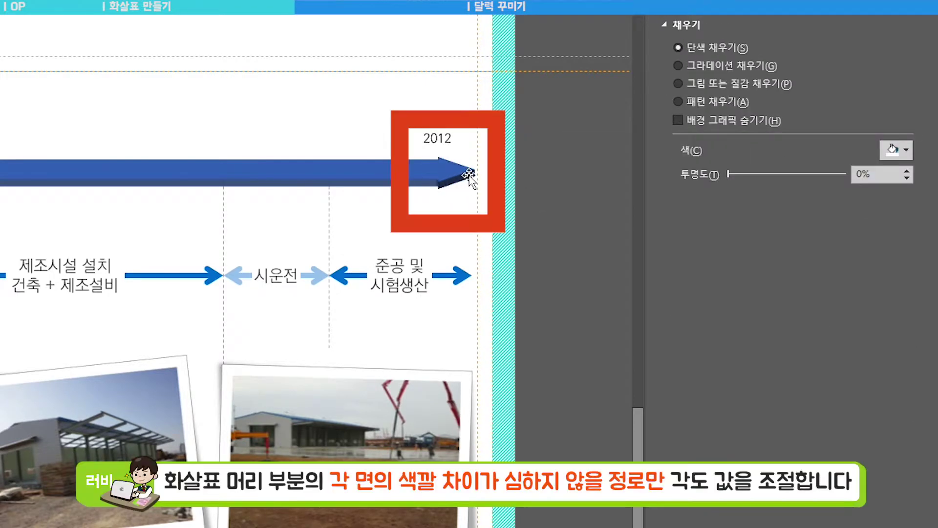
click(448, 174)
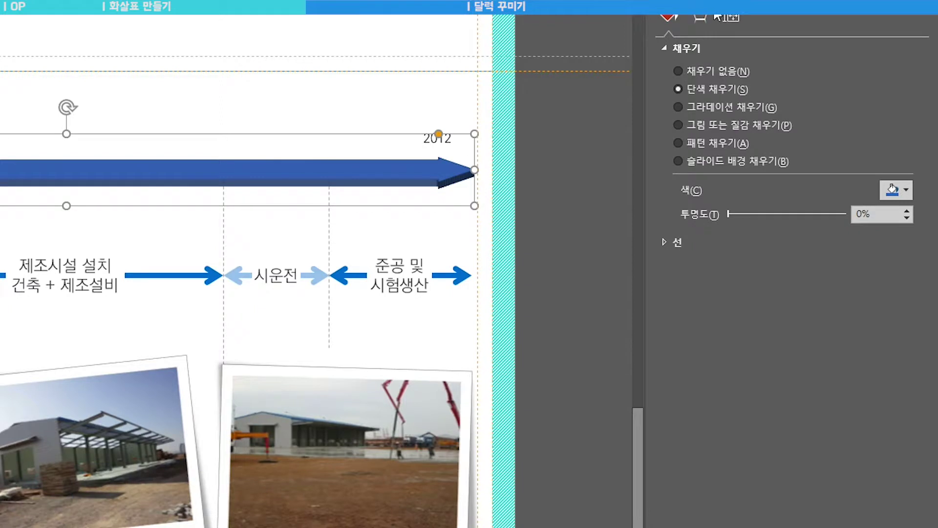
click(700, 17)
double_click(870, 434)
text(110)
key(Return)
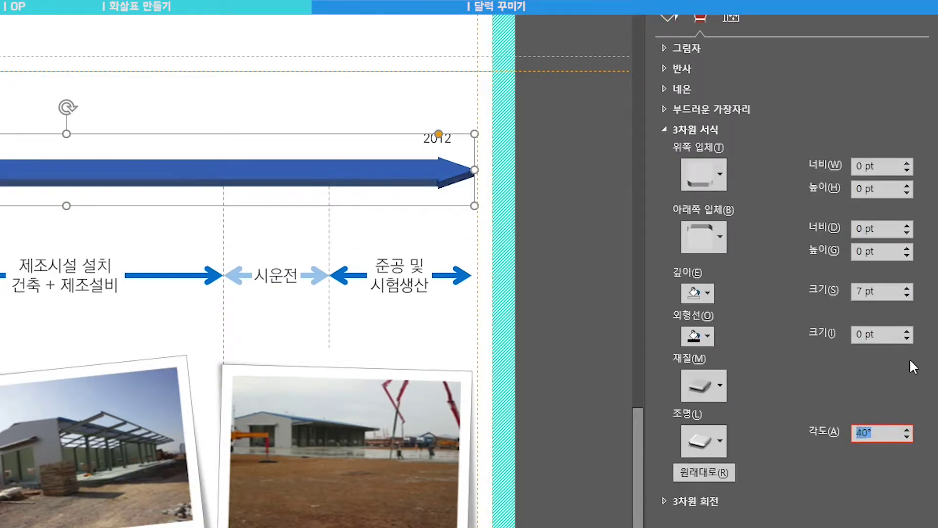
key(Up)
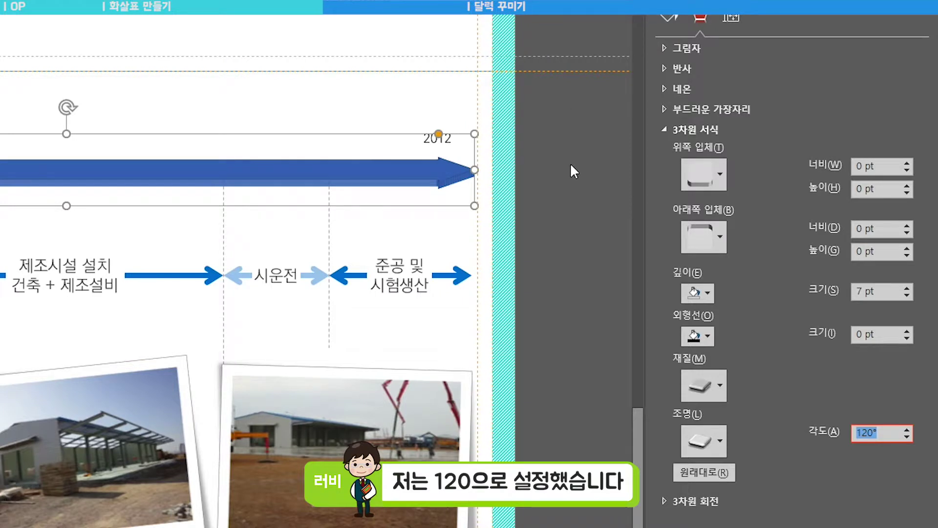
Step: Fill the arrow with a solid theme grey and apply the same grey to its 3-D depth colour
click(669, 17)
click(899, 190)
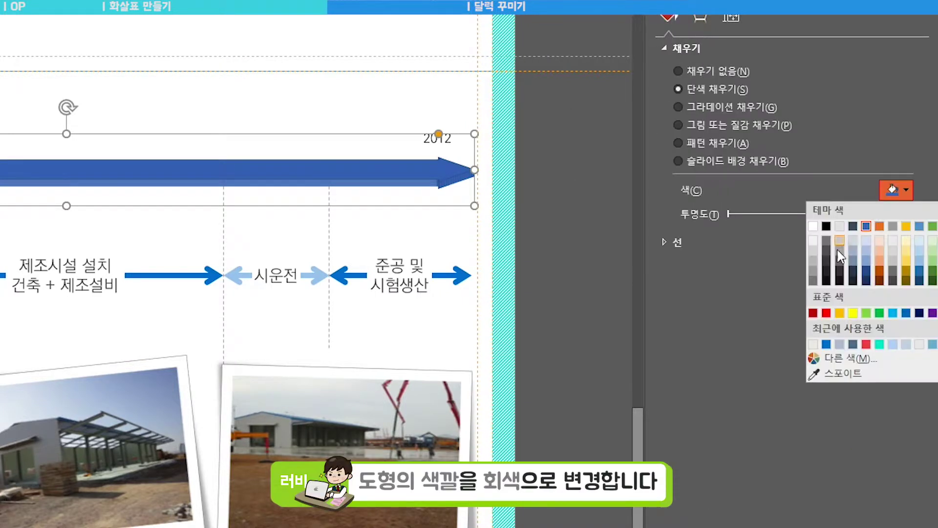
click(812, 261)
click(700, 18)
click(697, 293)
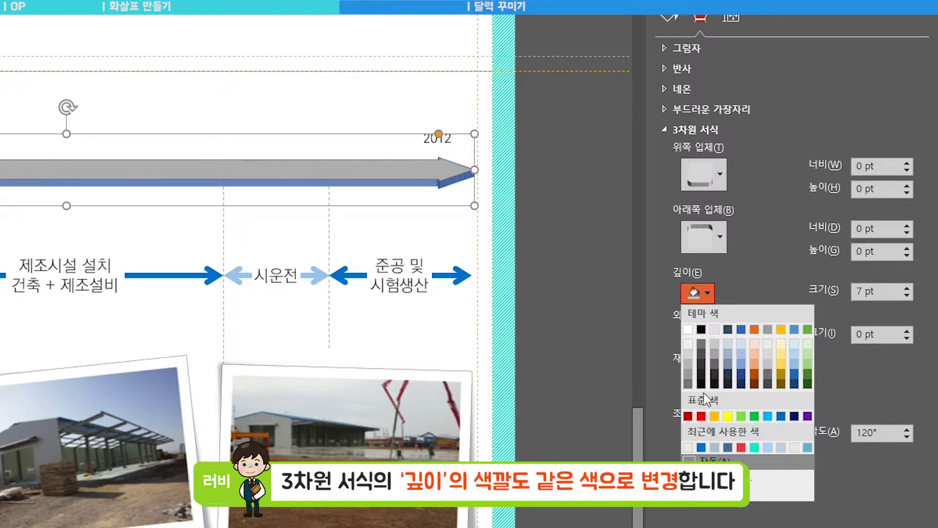
click(692, 368)
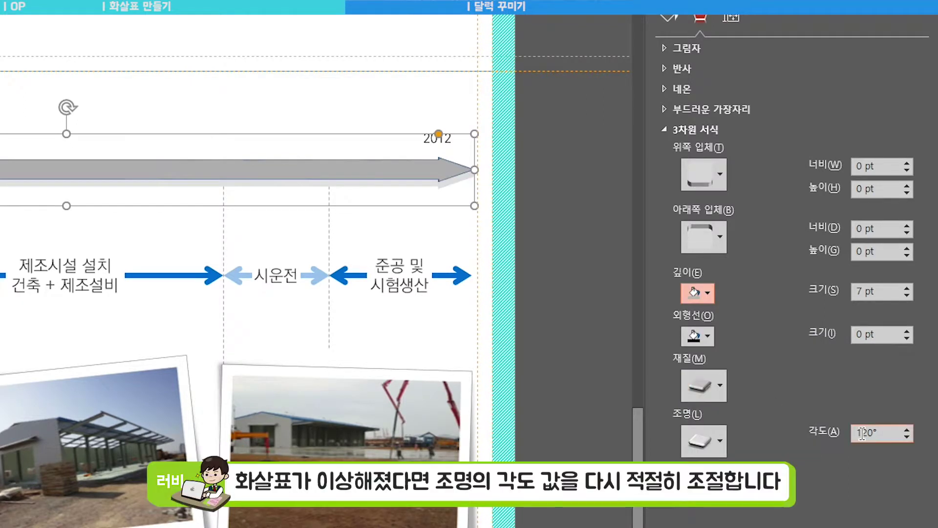
Step: Readjust the grey arrow's 3-D lighting angle to 40°
drag(877, 433, 837, 441)
key(Down)
key(Down)
key(Down)
key(Down)
key(Down)
key(Down)
key(Down)
key(Down)
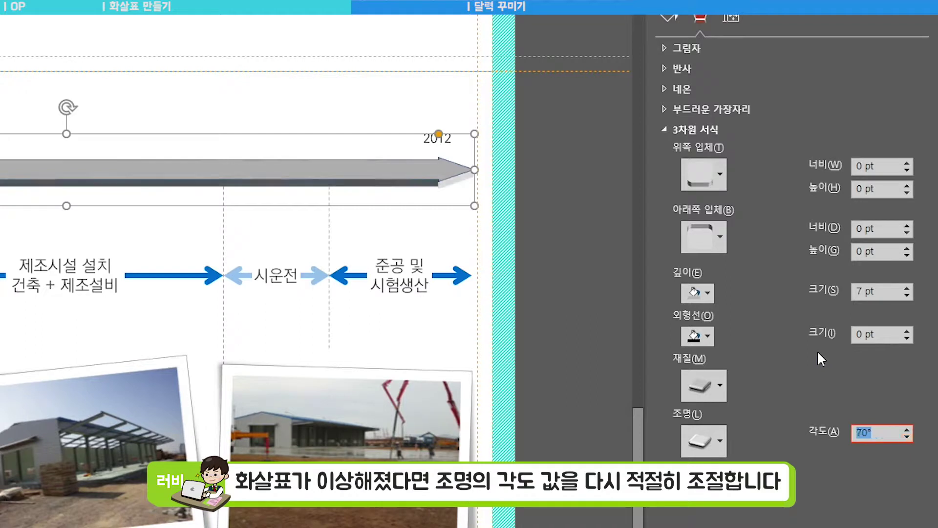
key(Down)
key(Down)
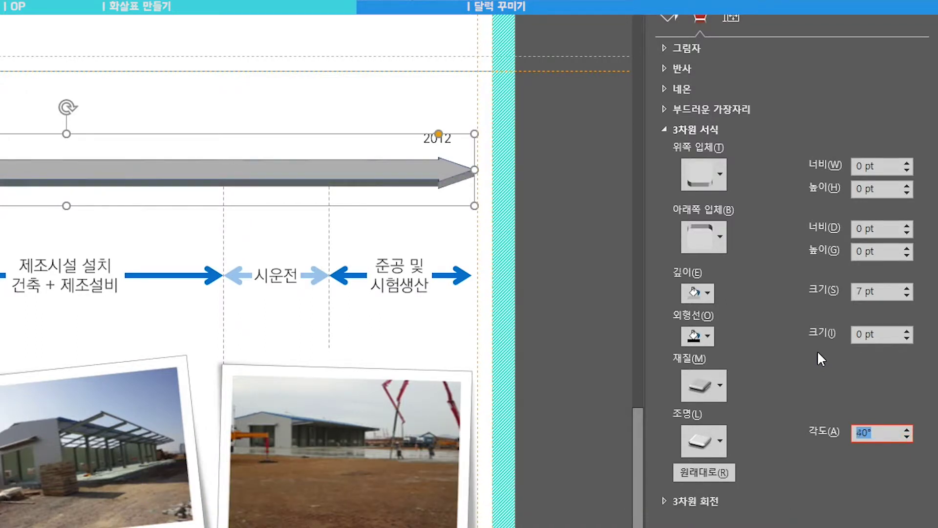
Step: Remove the outline from the grey 3-D arrow
click(671, 27)
click(685, 241)
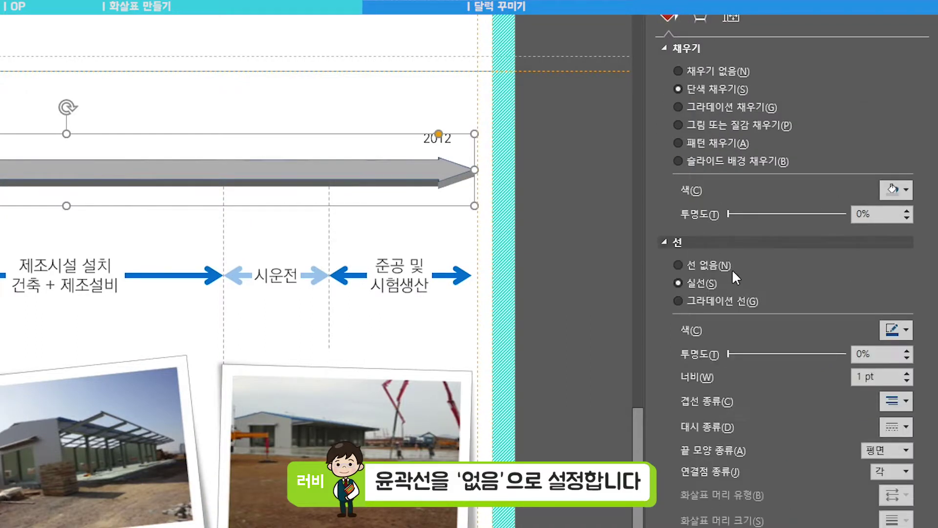
click(716, 268)
Step: Set the grey arrow's 3-D lighting angle to 220°
click(700, 18)
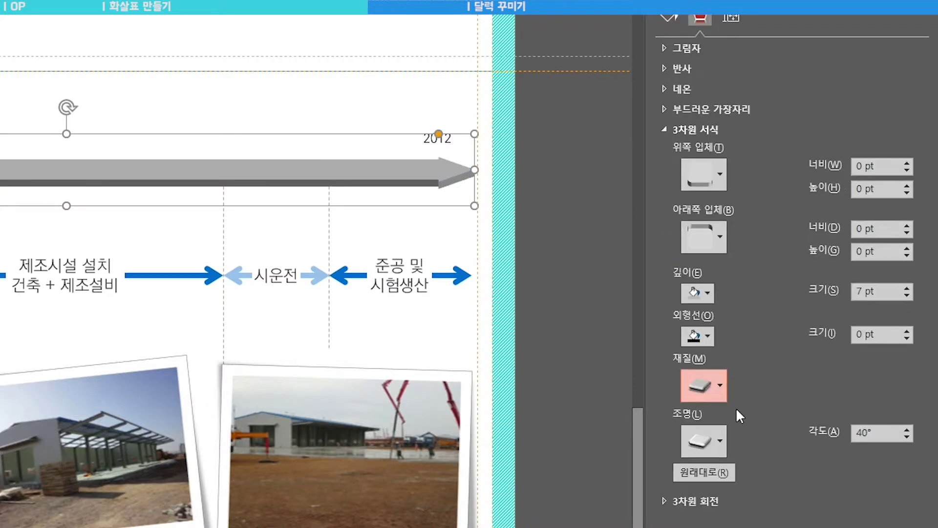
key(Up)
key(Up)
key(Up)
key(Up)
key(Up)
key(Up)
key(Up)
key(Up)
key(Up)
key(Up)
key(Up)
key(Up)
key(Up)
key(Up)
key(Up)
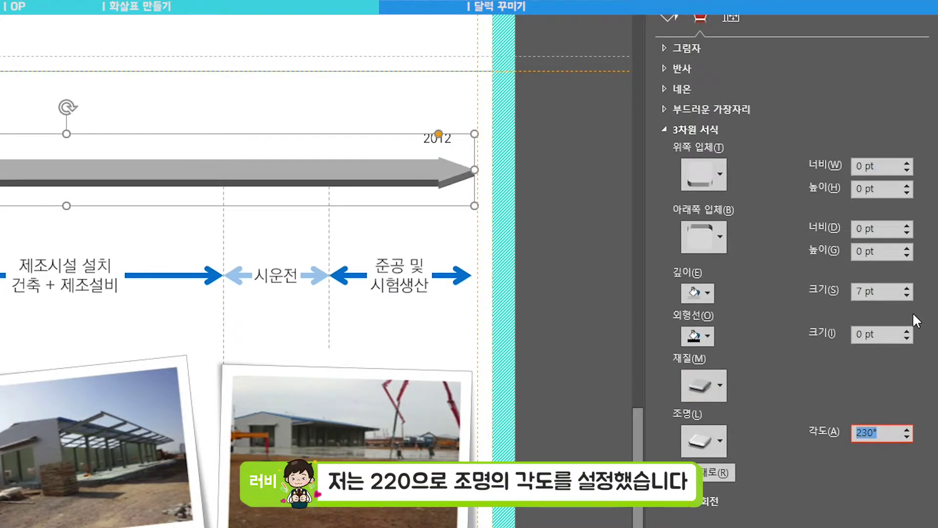
text(225)
key(Return)
click(537, 188)
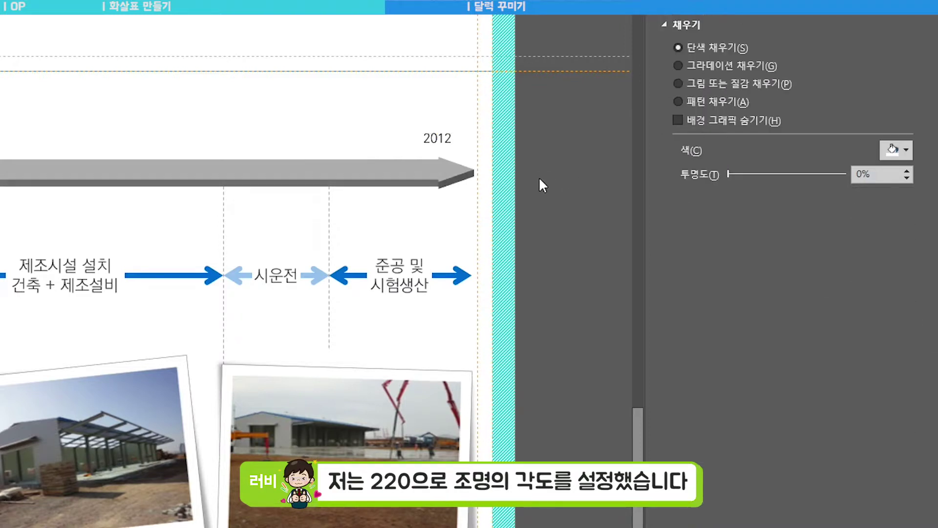
Step: Duplicate the grey arrow directly below itself and set the copy's 3-D depth to 0 pt
click(405, 171)
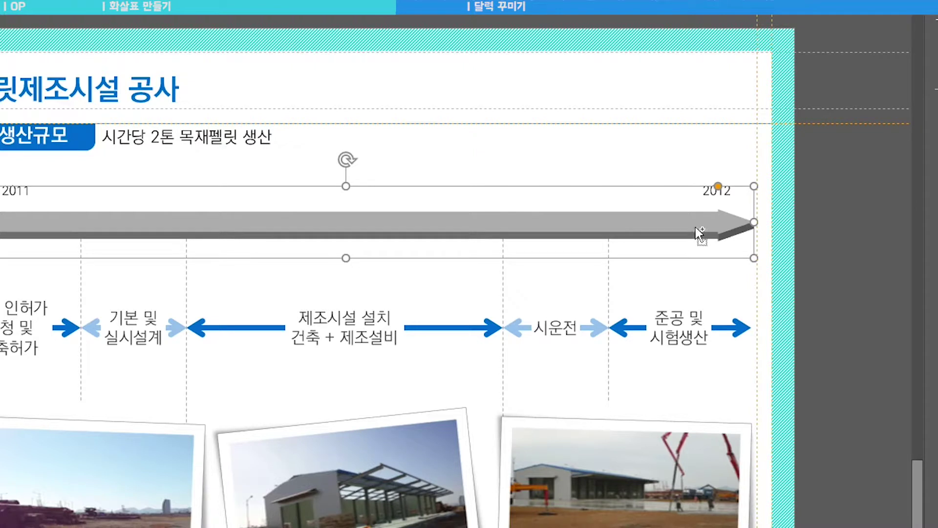
drag(696, 228, 697, 238)
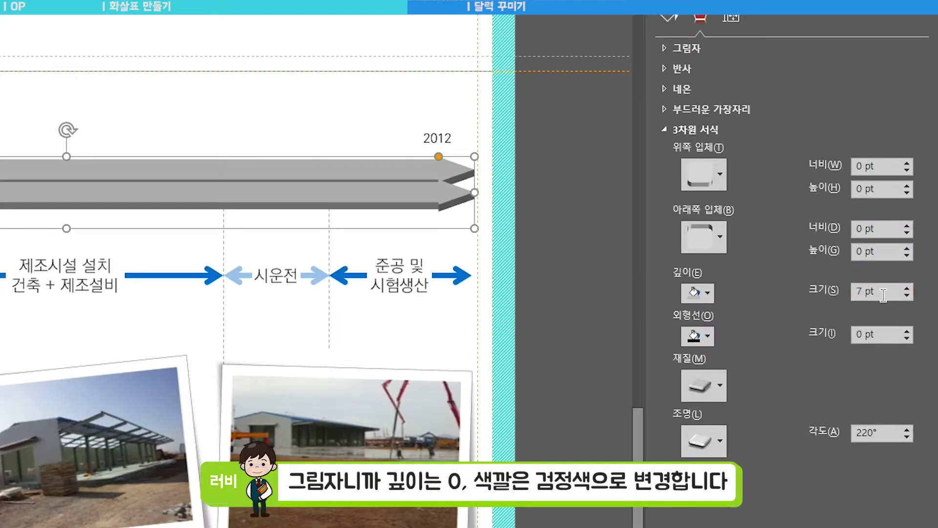
text(0)
key(Return)
Step: Turn the copied arrow into a shadow with black fill at 86% transparency, and layer both arrows behind the month labels
click(670, 16)
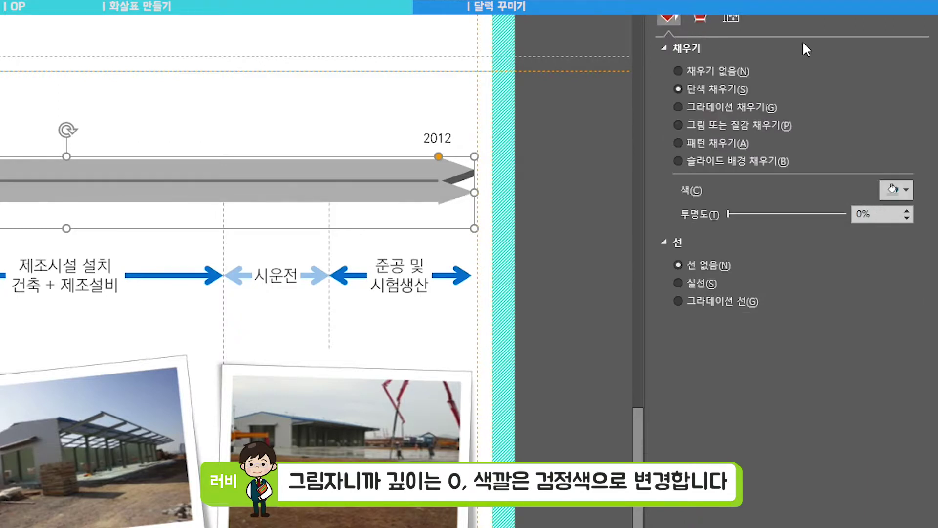
click(906, 190)
click(825, 227)
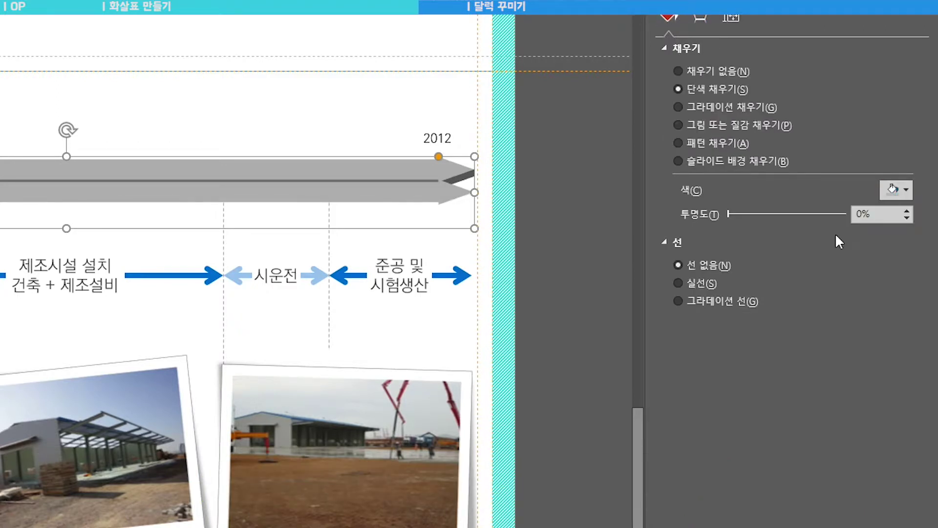
drag(731, 213, 828, 213)
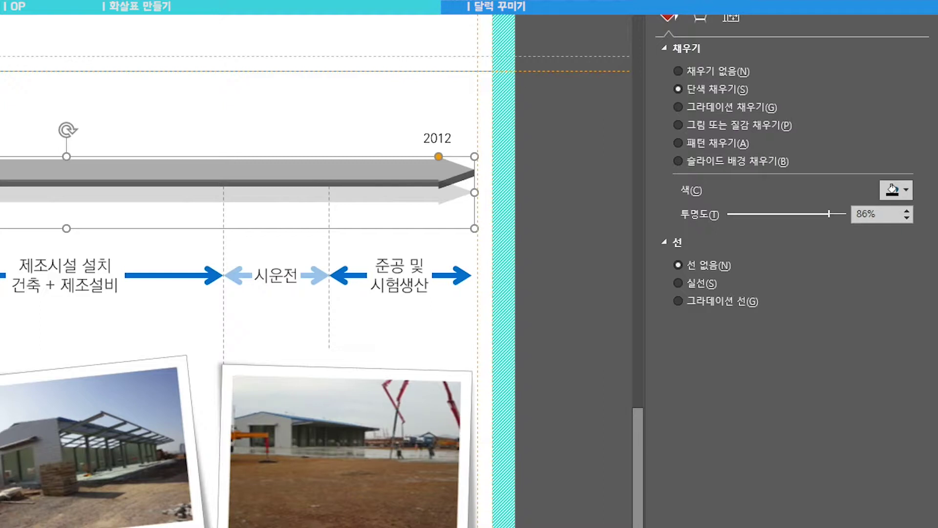
shift+click(293, 171)
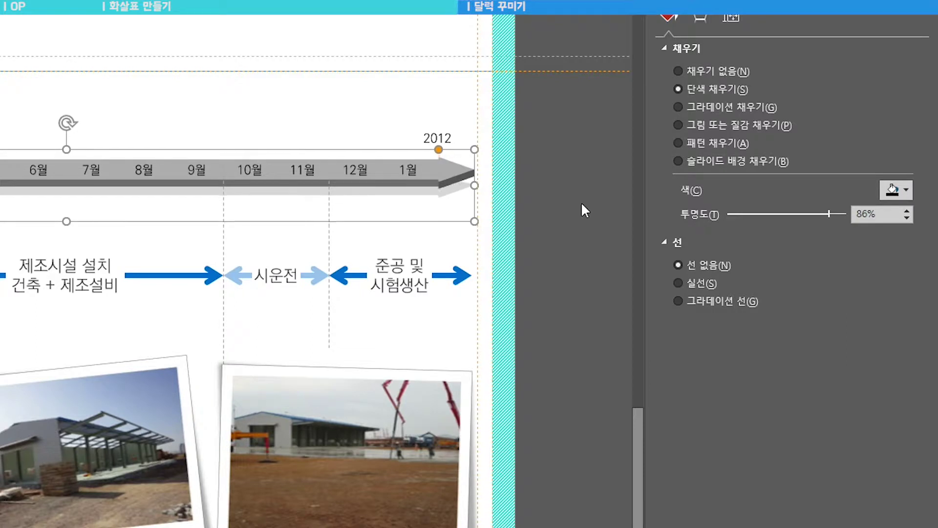
click(541, 181)
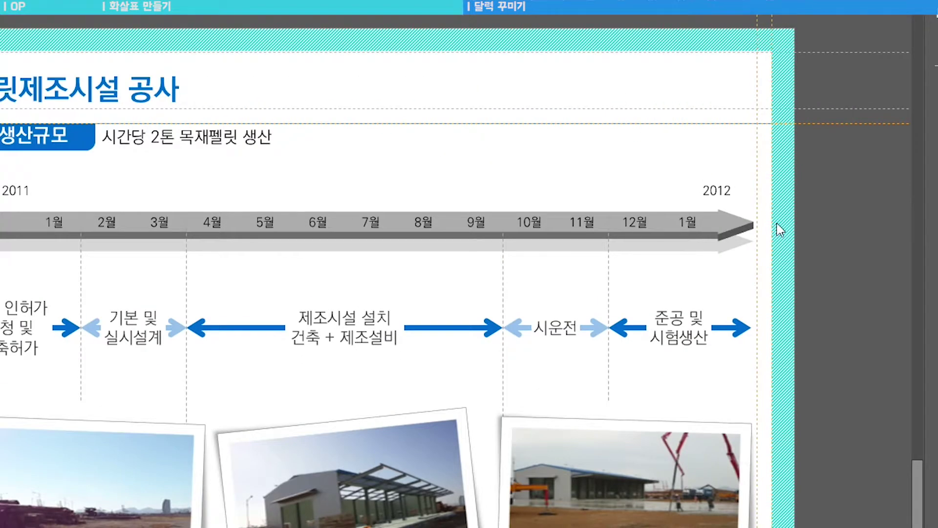
click(727, 216)
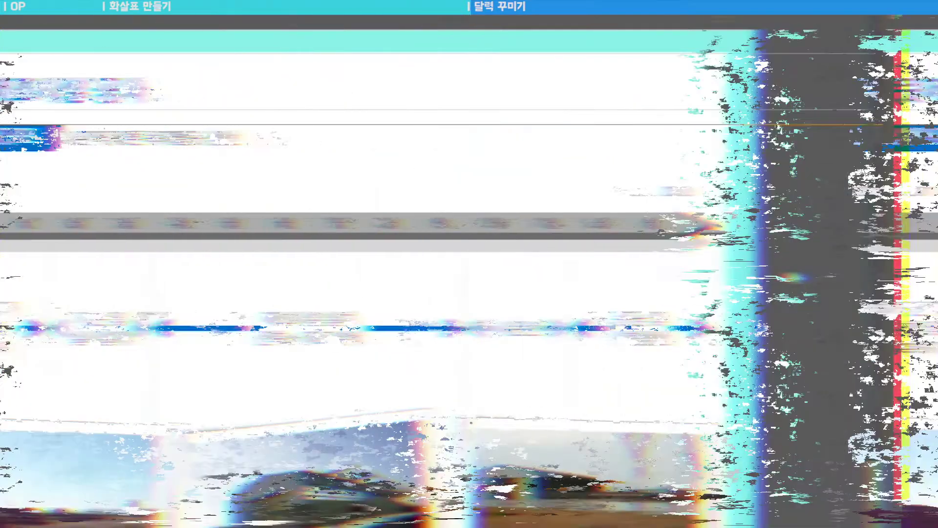
click(54, 222)
shift+click(106, 222)
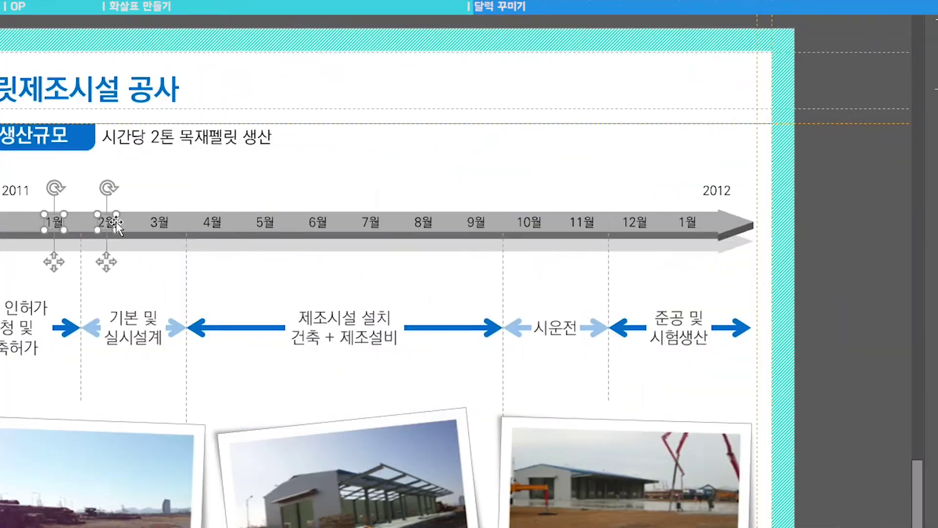
shift+click(159, 222)
click(648, 149)
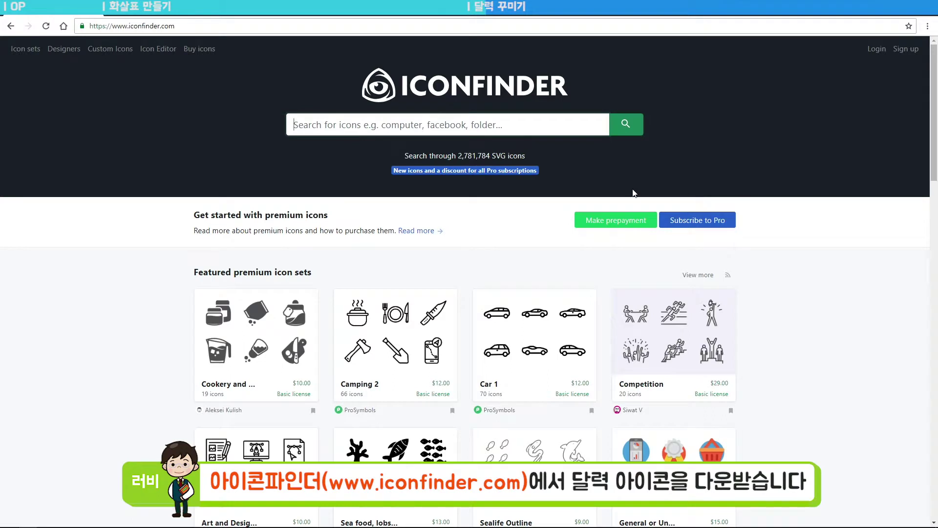
Step: Switch to Iconfinder and search for calendar, filtering to free vector icons licensed for commercial use
text(calendar)
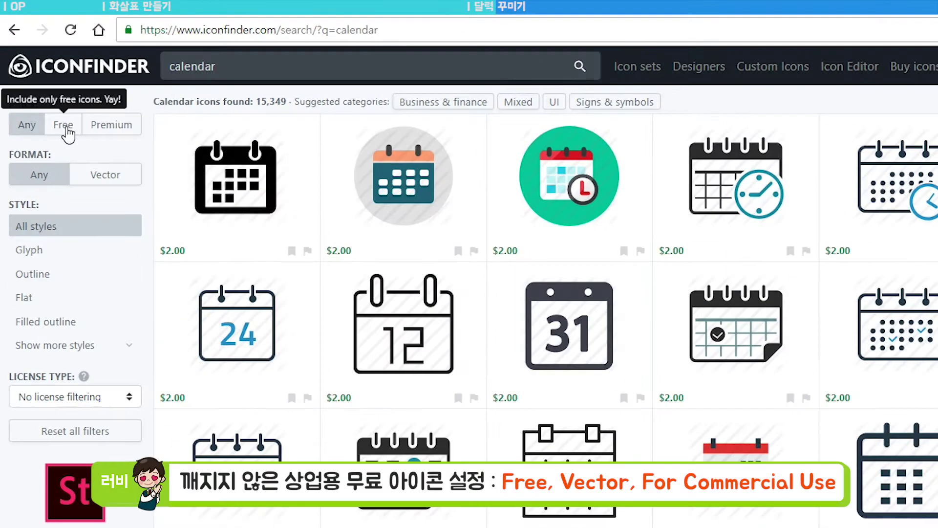
click(63, 125)
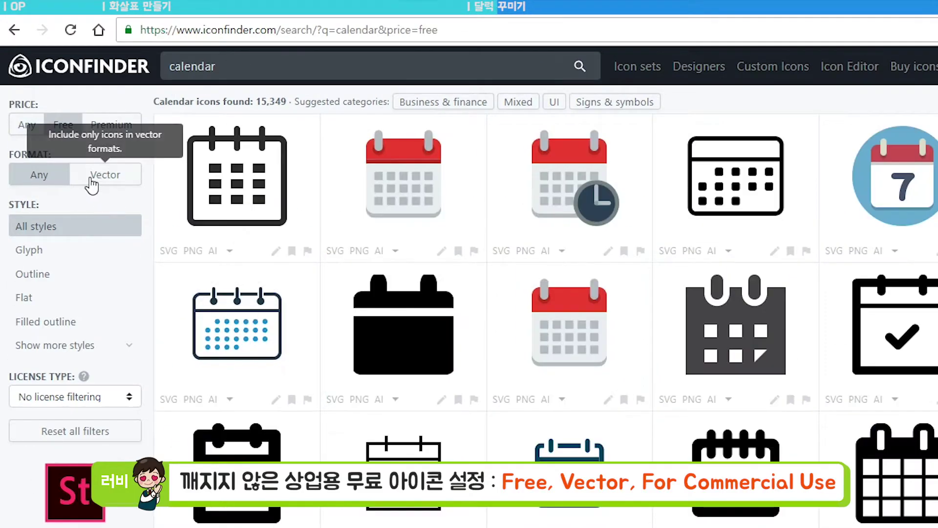
click(109, 180)
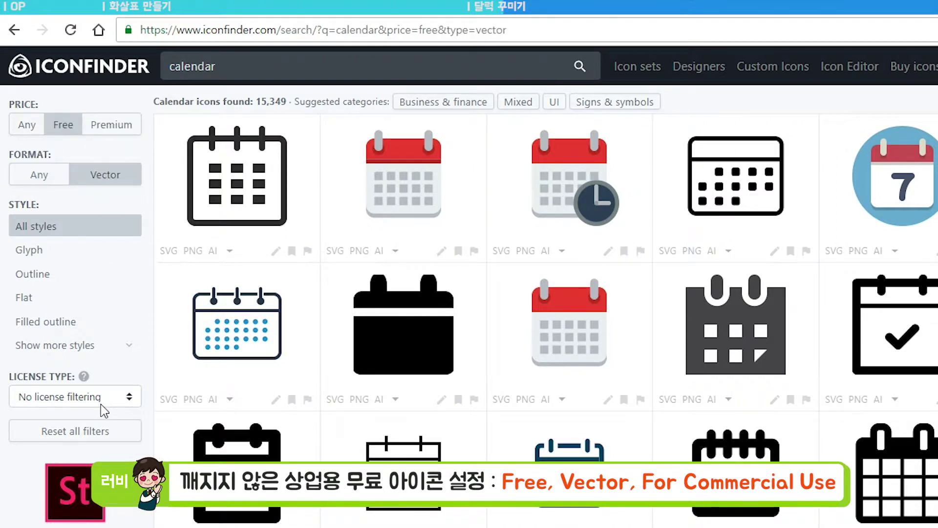
click(101, 404)
click(118, 434)
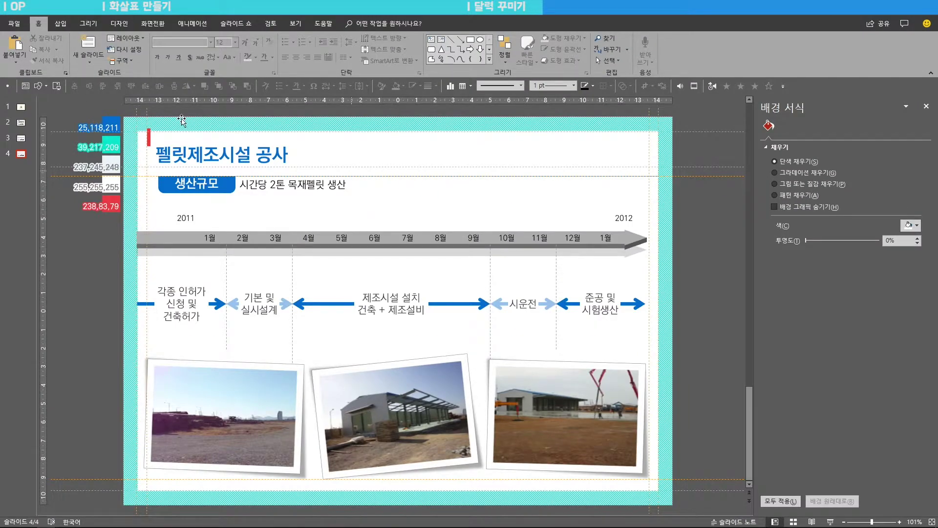
Step: Switch back to PowerPoint, insert if_calendar-alt_285665 from Downloads as a picture and enlarge it above the 7월 label
click(61, 23)
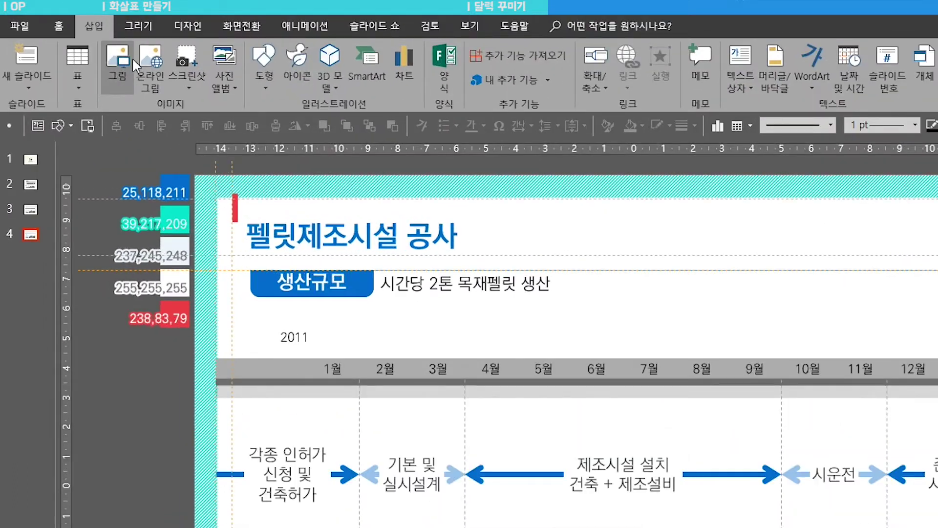
click(120, 63)
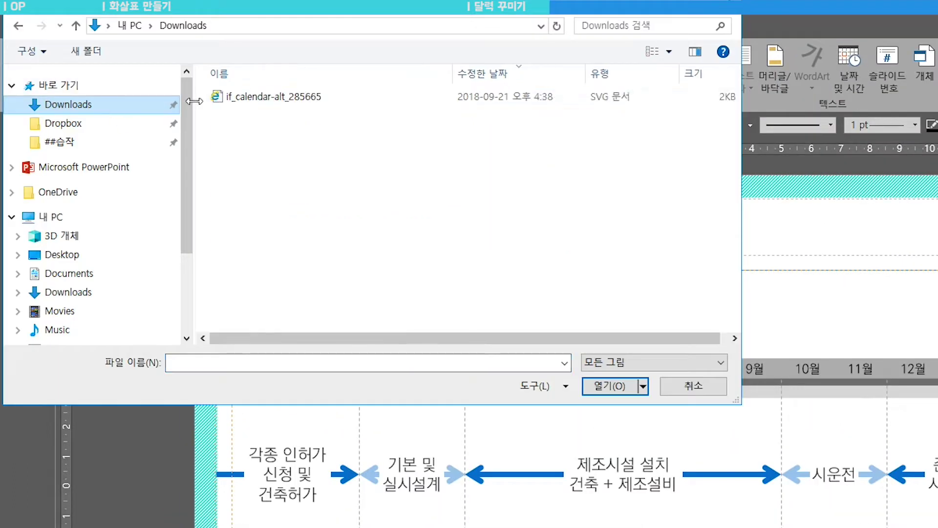
double_click(264, 106)
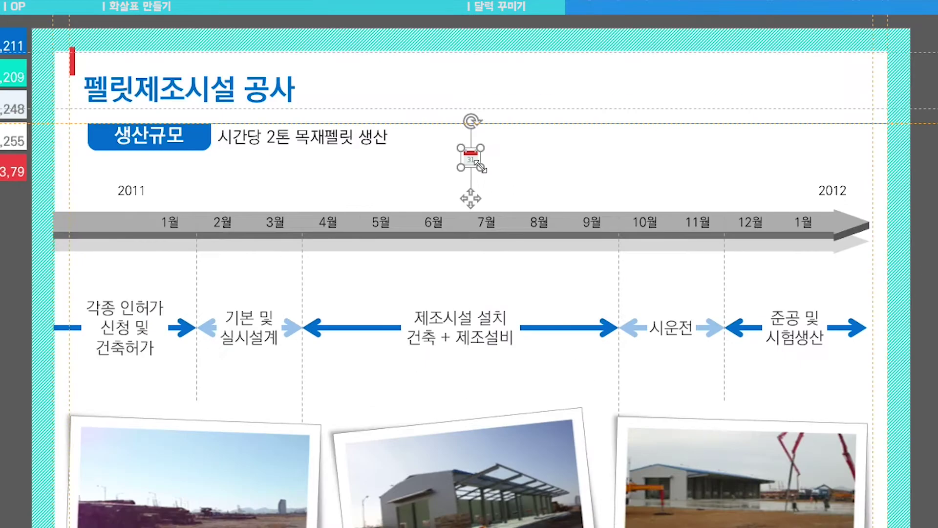
drag(404, 205, 429, 232)
drag(521, 213, 511, 183)
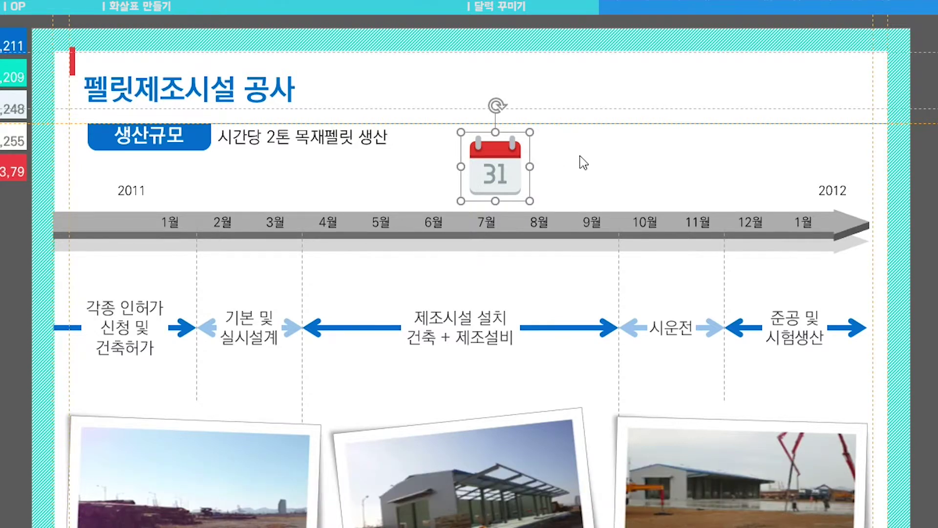
Step: Convert the calendar picture to an Office drawing object and ungroup it into its individual shapes
key(ctrl+shift+g)
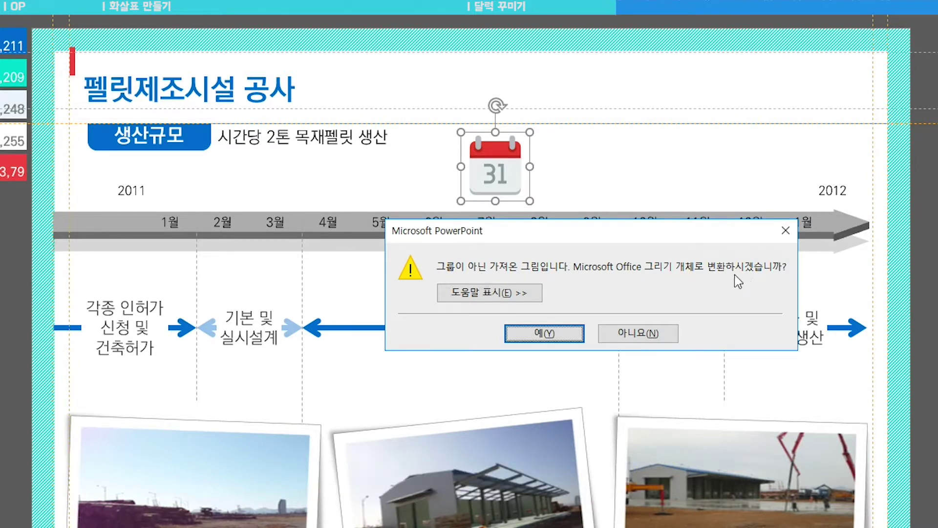
click(565, 329)
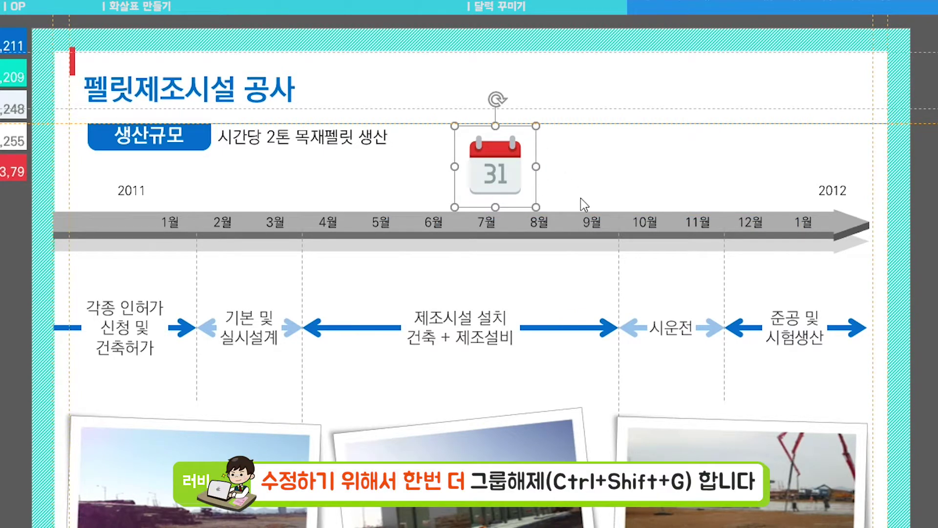
key(ctrl+shift+g)
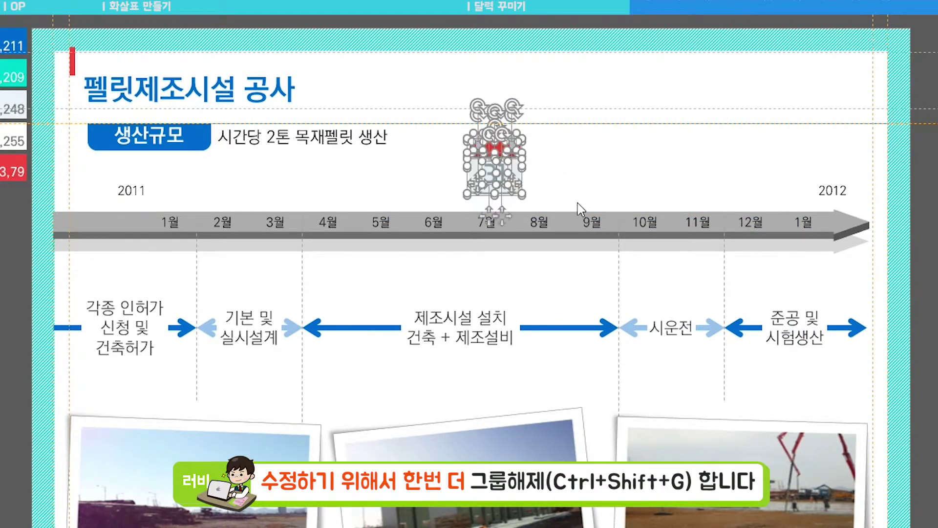
click(551, 191)
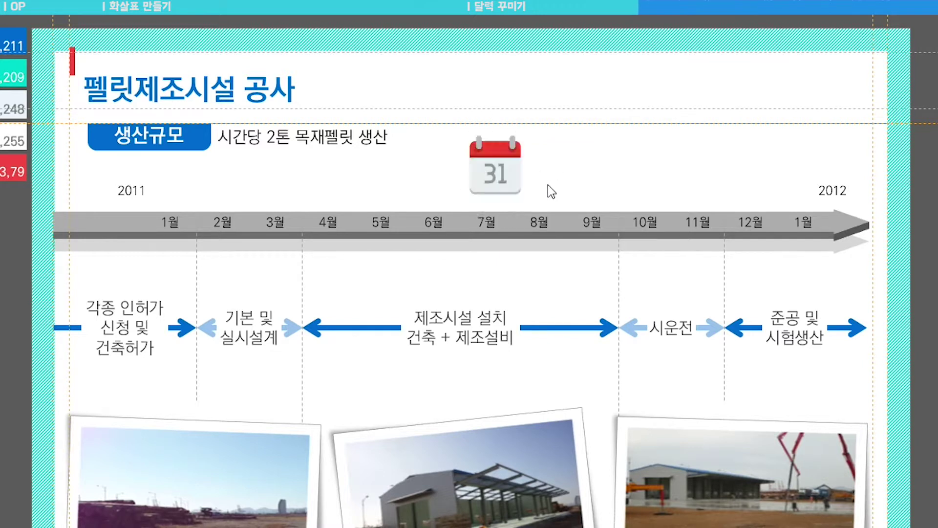
Step: Delete the number 31 from the calendar and regroup the remaining shapes into a slightly smaller icon
drag(548, 157, 473, 194)
key(Delete)
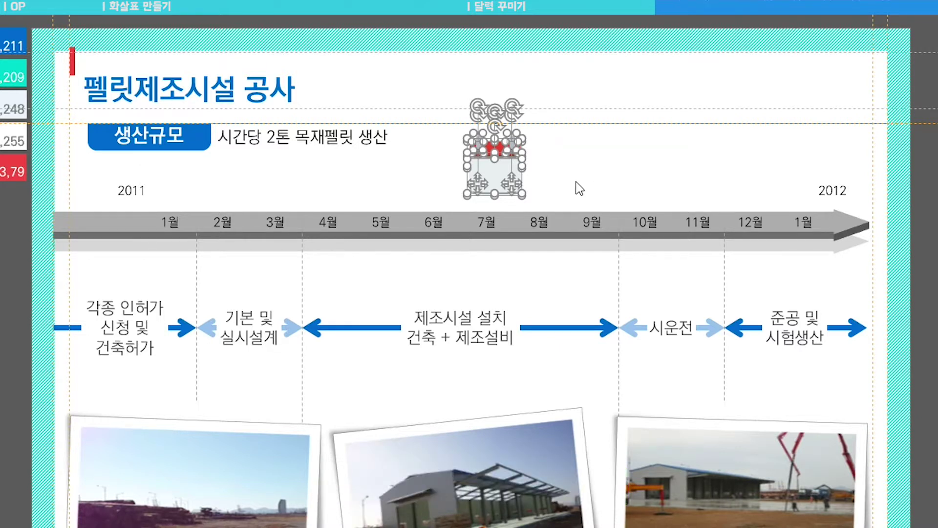
key(ctrl+g)
mouse_move(488, 161)
mouse_down()
mouse_move(459, 126)
mouse_move(481, 147)
mouse_up()
Step: Move the first 1월 label from the arrow onto the calendar icon and centre it in the blank area below the red band
click(172, 216)
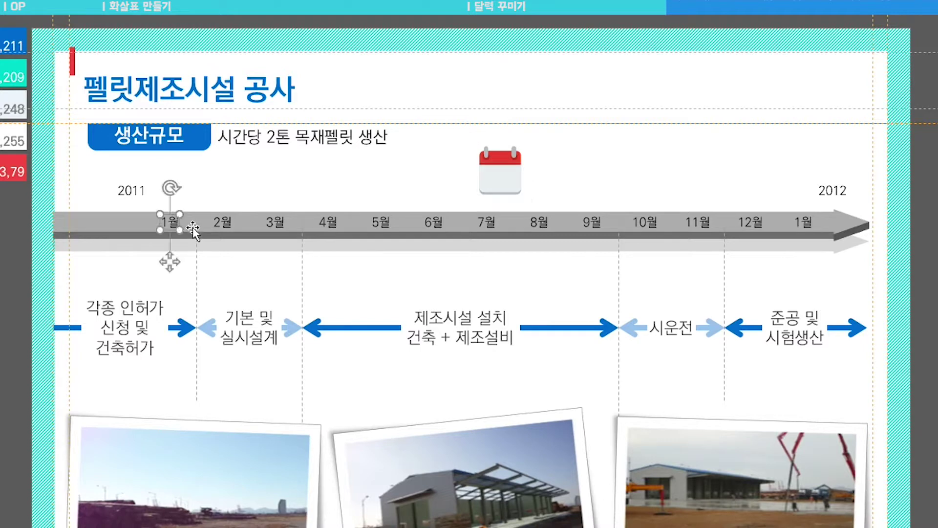
drag(175, 263, 492, 220)
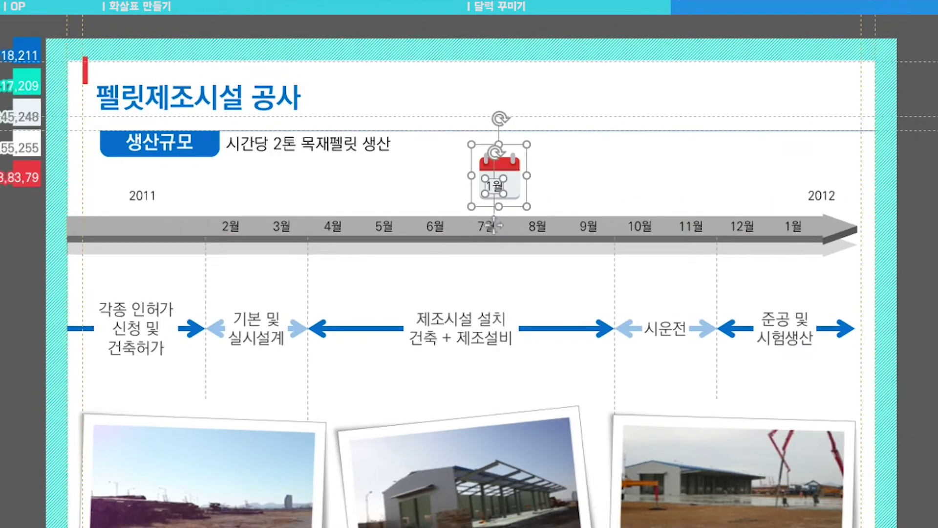
drag(875, 522, 888, 522)
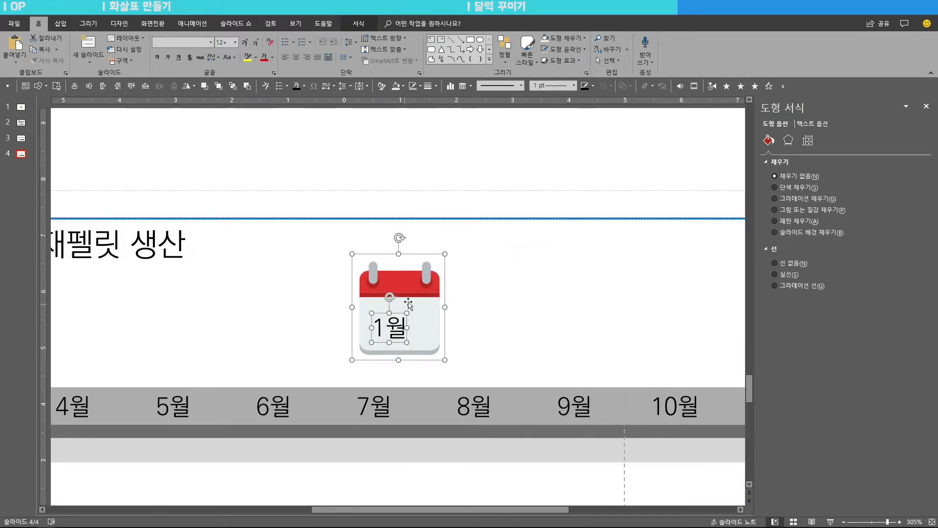
drag(391, 326, 431, 269)
click(408, 326)
click(466, 259)
click(378, 342)
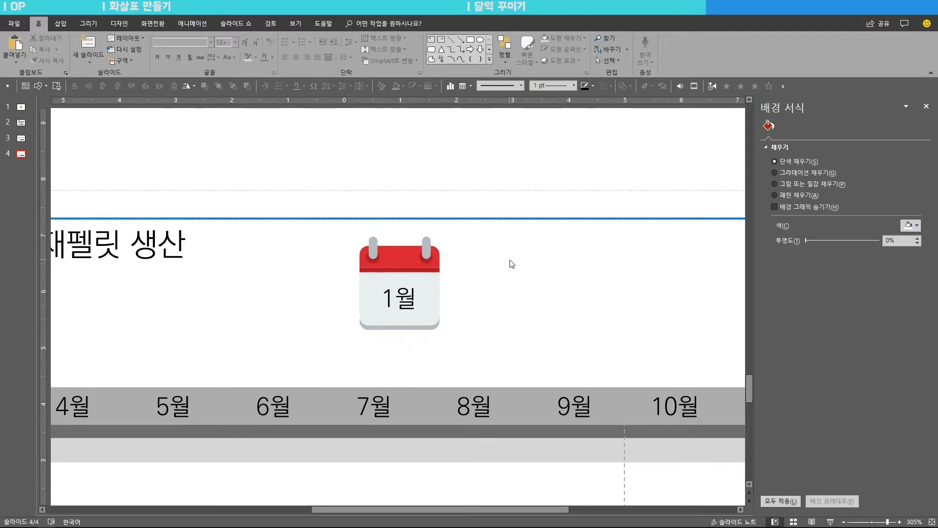
Step: Draw a flat ellipse centred on the calendar's bottom edge and widen it to slightly beyond the calendar's width
click(60, 23)
click(167, 47)
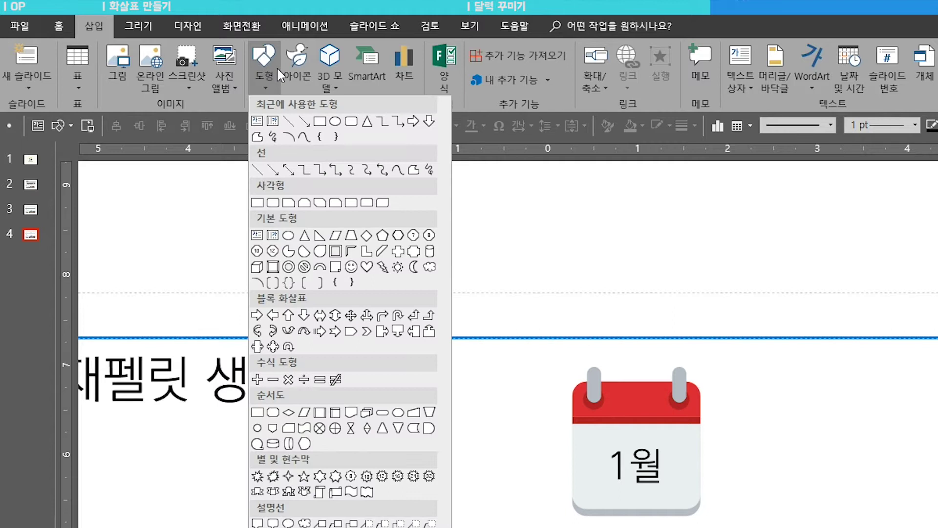
click(290, 236)
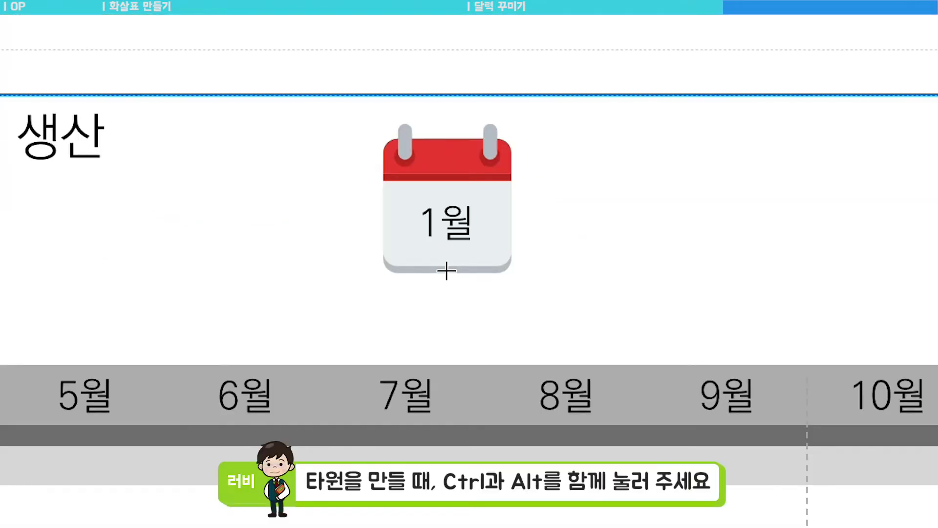
drag(446, 270, 394, 256)
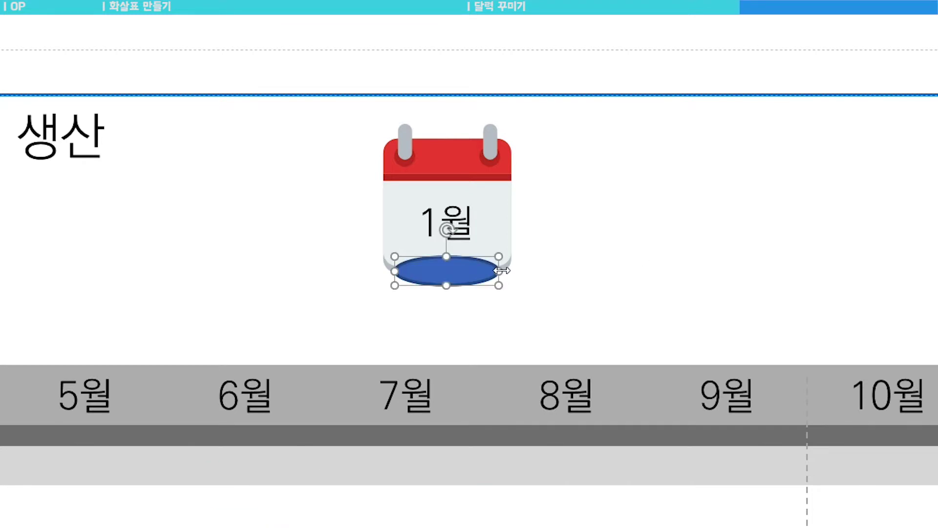
drag(499, 271, 513, 270)
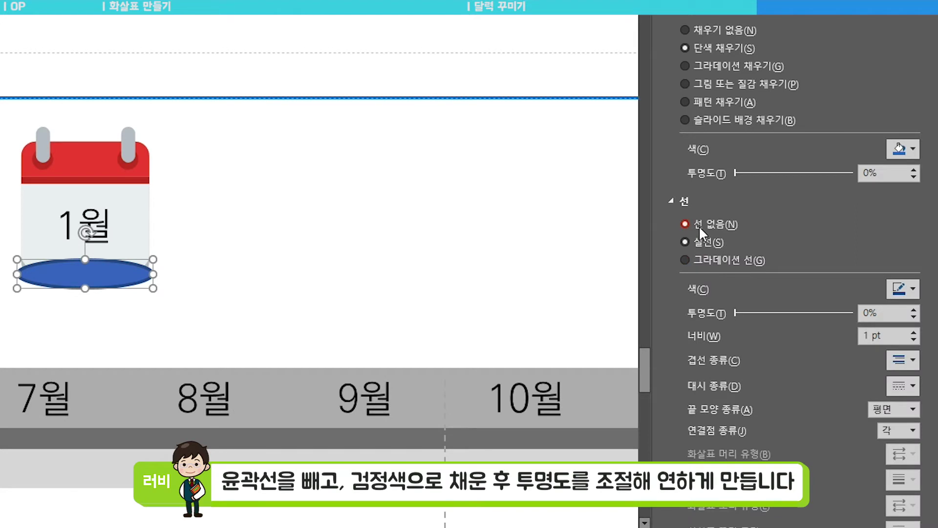
Step: Remove the ellipse's outline, fill it with black and set its fill transparency to 74%
click(699, 225)
click(911, 149)
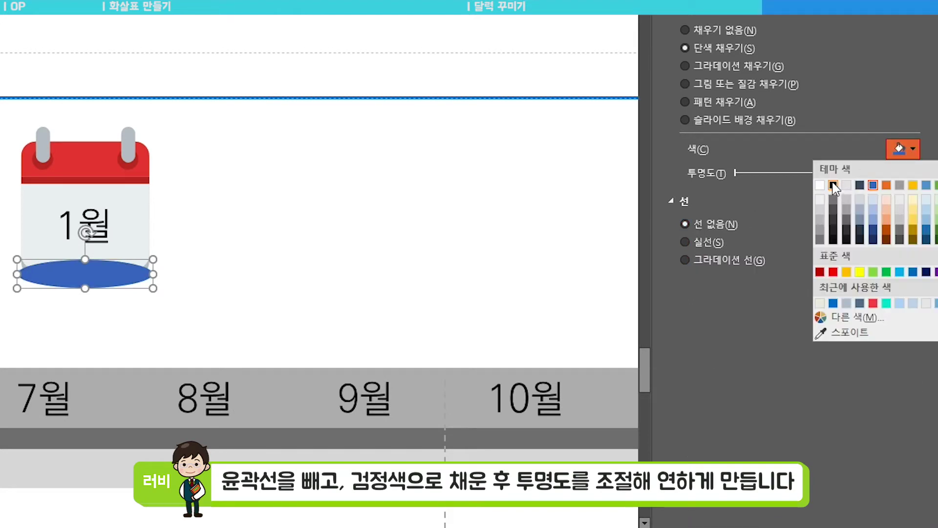
click(837, 188)
drag(736, 172, 822, 172)
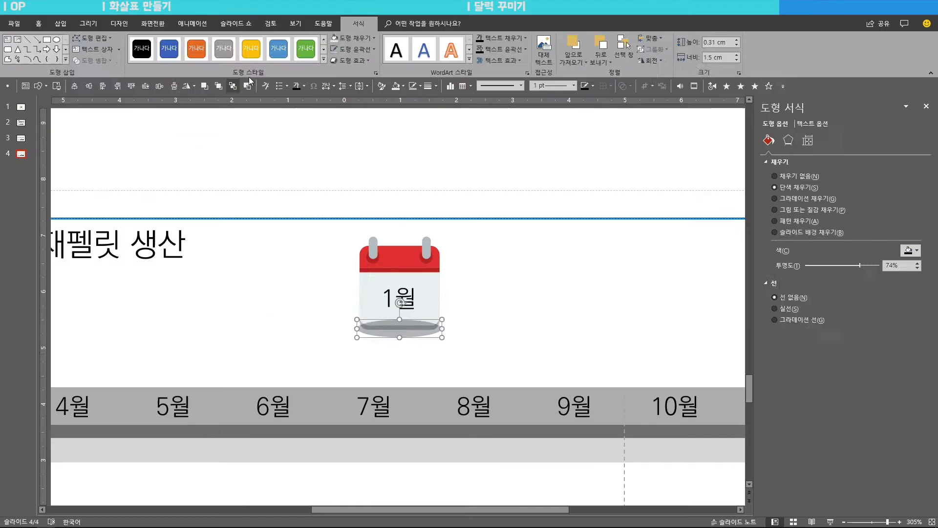
Step: Send the shadow ellipse behind the calendar and group it with the calendar icon and the 1월 label
drag(488, 353, 306, 226)
key(ctrl+g)
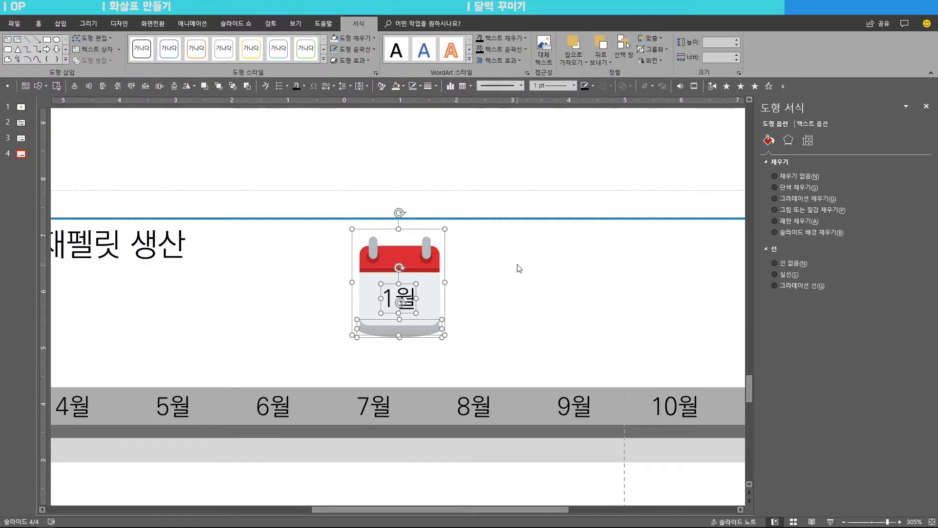
click(913, 521)
click(426, 267)
click(470, 318)
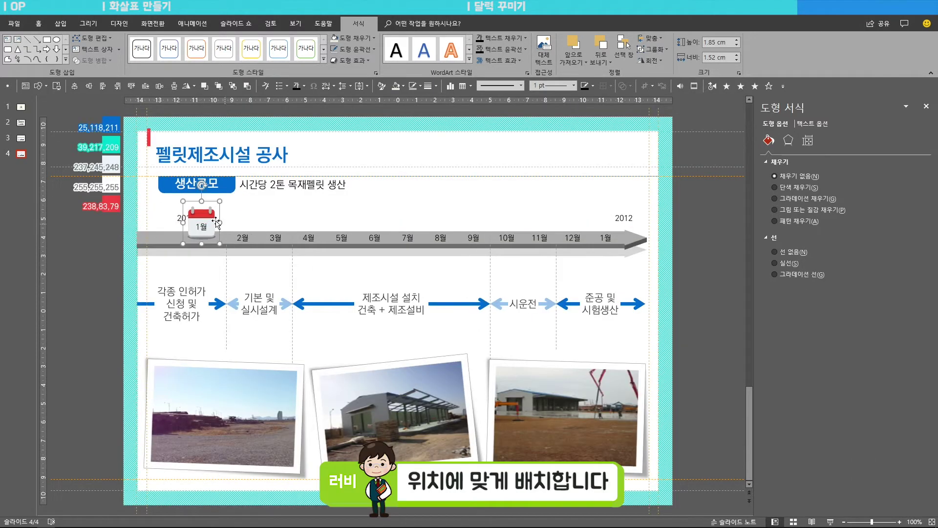
Step: Place copies of the calendar icon along the arrow, one for each month from 2월 through 12월 and the final 1월
drag(202, 224, 242, 224)
drag(242, 224, 275, 225)
drag(275, 224, 344, 225)
drag(344, 224, 374, 225)
drag(374, 225, 406, 225)
drag(406, 225, 471, 224)
drag(471, 225, 505, 225)
drag(506, 225, 572, 224)
drag(571, 224, 606, 224)
click(498, 194)
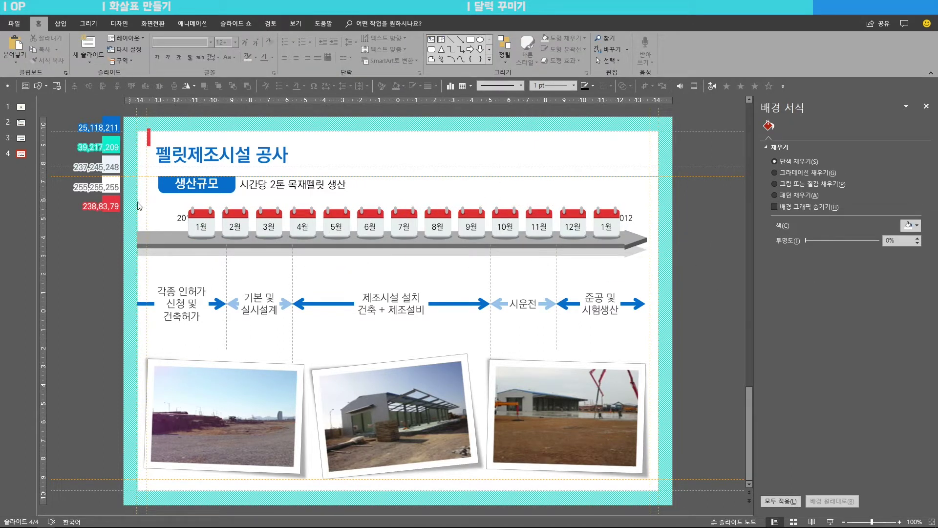
Step: Move the 2011 and 2012 year labels clear of the calendars to just above the two ends of the arrow
drag(129, 201, 173, 238)
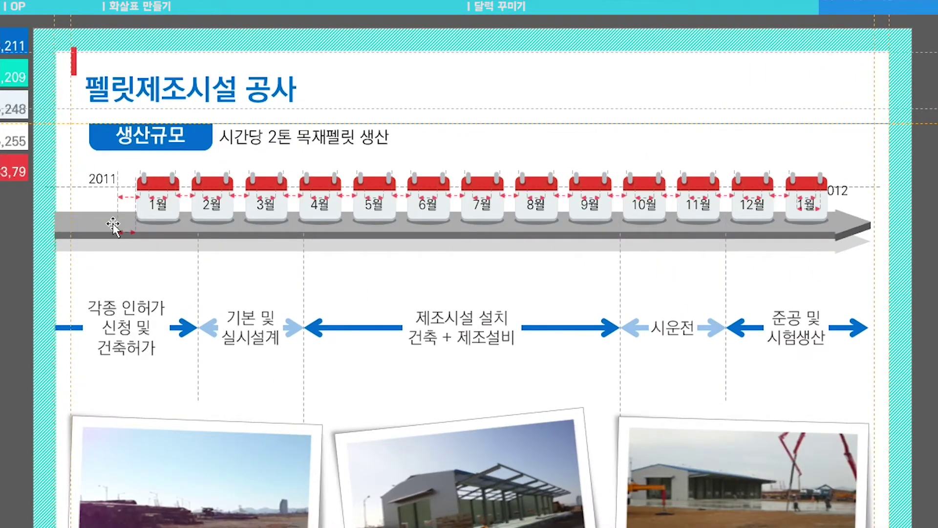
drag(113, 226, 114, 226)
drag(836, 190, 849, 169)
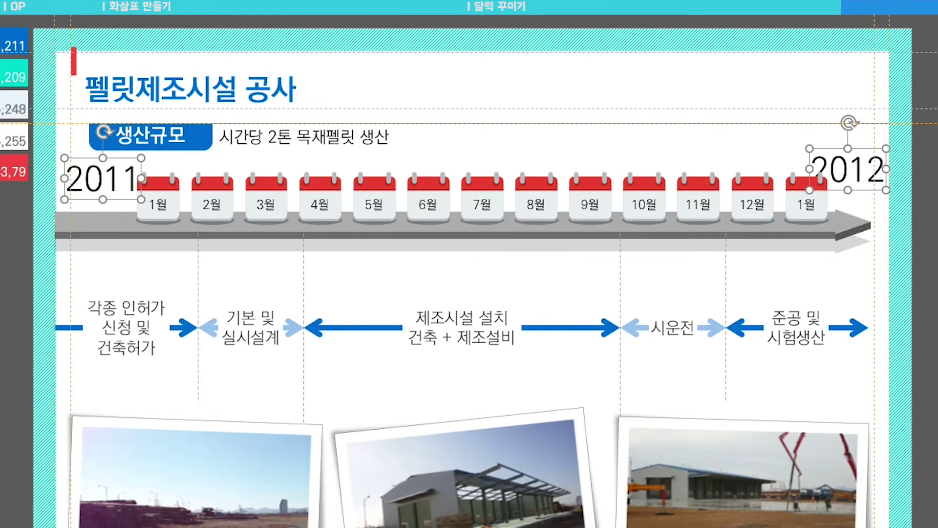
Step: Enlarge the 2011 and 2012 year labels and change their text to a bolder font
click(171, 1)
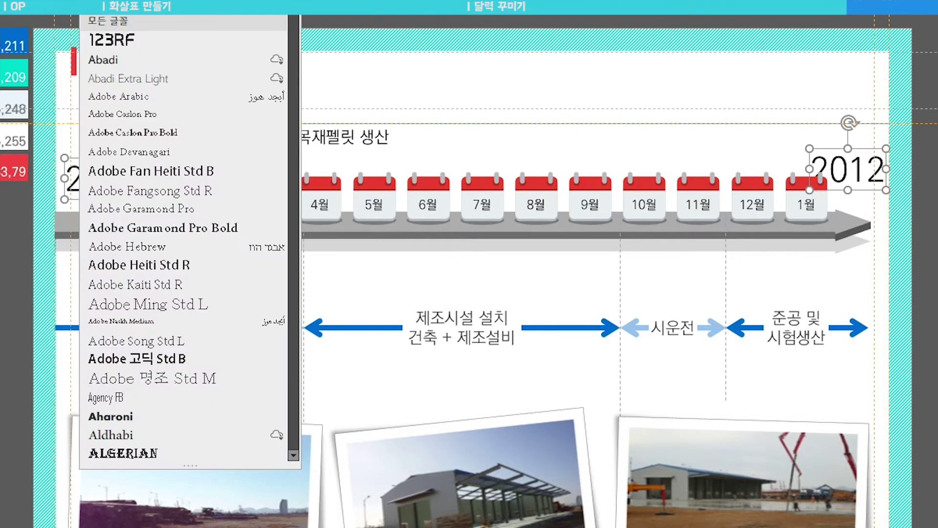
click(147, 1)
click(156, 162)
Step: Align the tops of the 2011 and 2012 labels and nudge 2012 left to the slide's right margin guide
drag(115, 180, 128, 176)
shift+click(840, 171)
key(alt+h)
key(g)
key(a)
key(t)
click(883, 179)
key(Left)
key(Left)
key(Left)
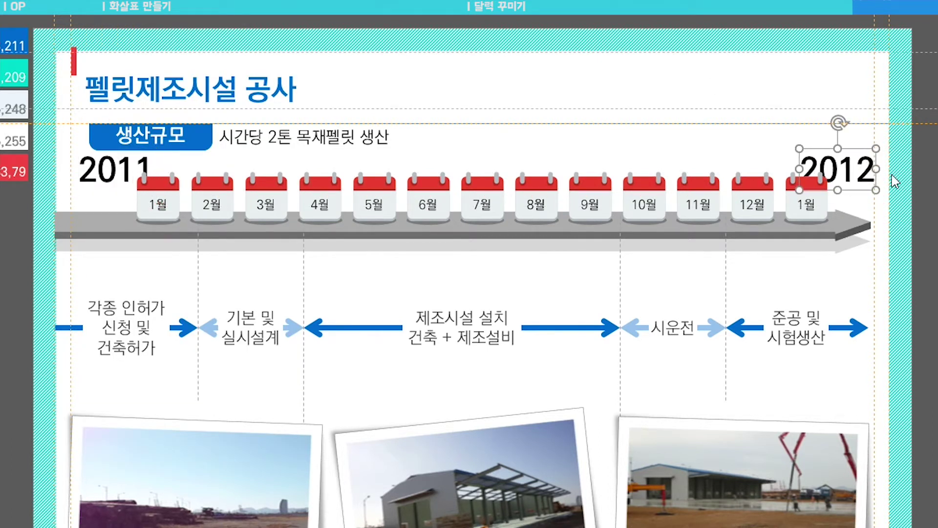
Step: Nudge the 2011 label left to the slide's left margin guide and lower both year labels slightly
click(115, 171)
key(Left)
key(Left)
key(Left)
shift+click(837, 171)
key(Down)
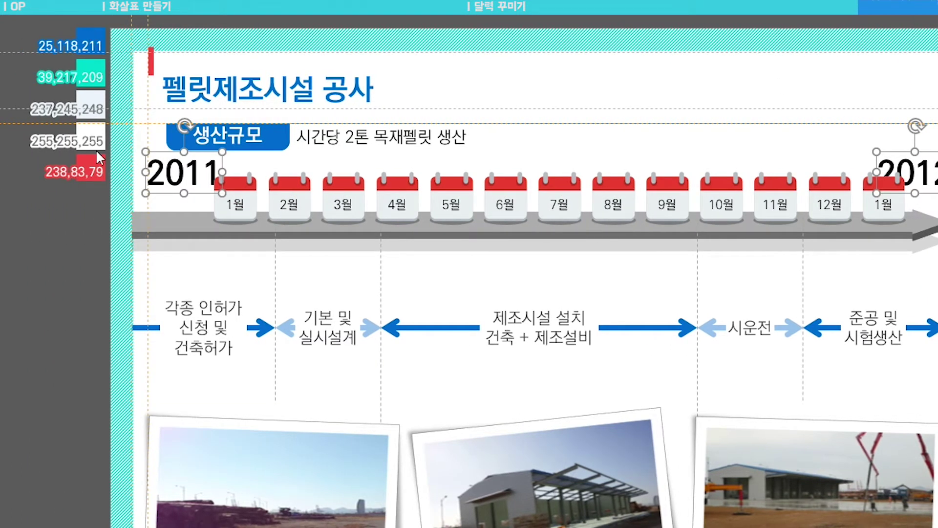
Step: Set the text colour of both year labels to RGB 25, 118, 211 and make the text semi-transparent
key(alt+h)
key(s)
key(i)
click(444, 171)
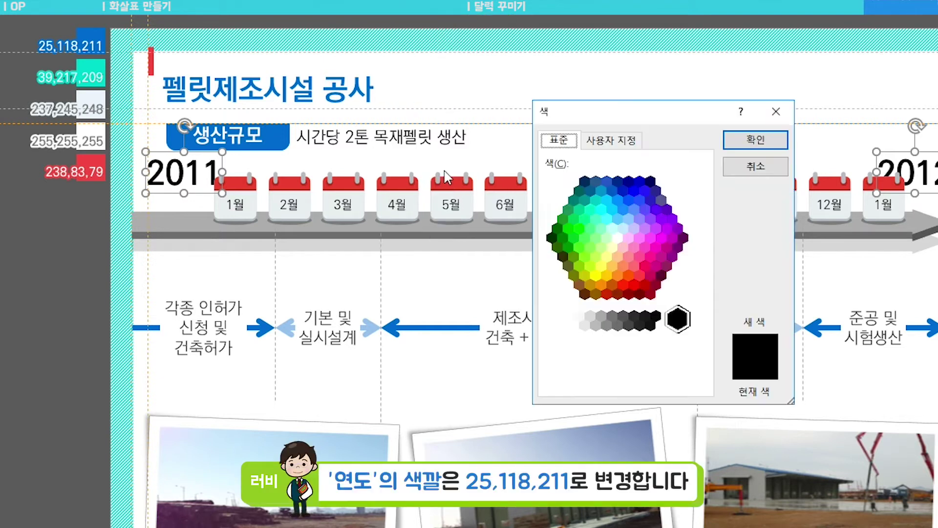
click(611, 140)
text(25)
key(Tab)
text(118)
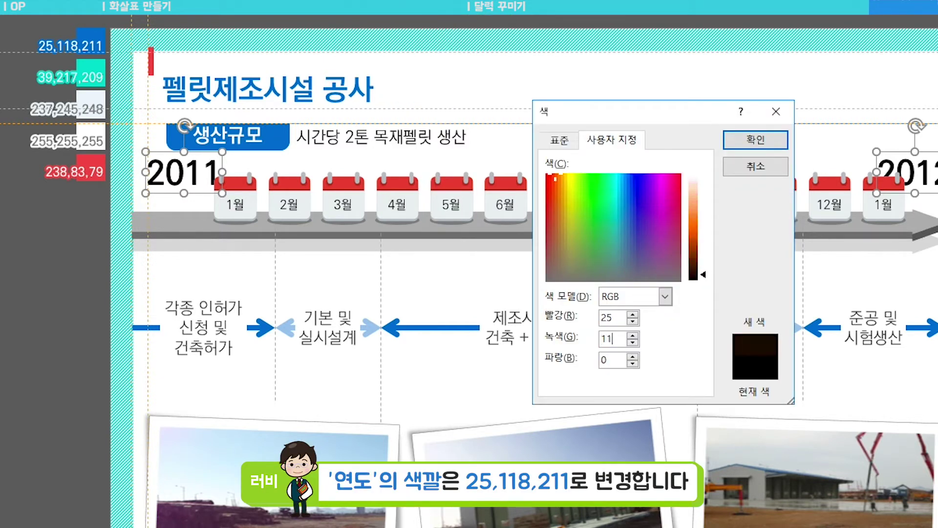
key(Tab)
text(2011)
key(Return)
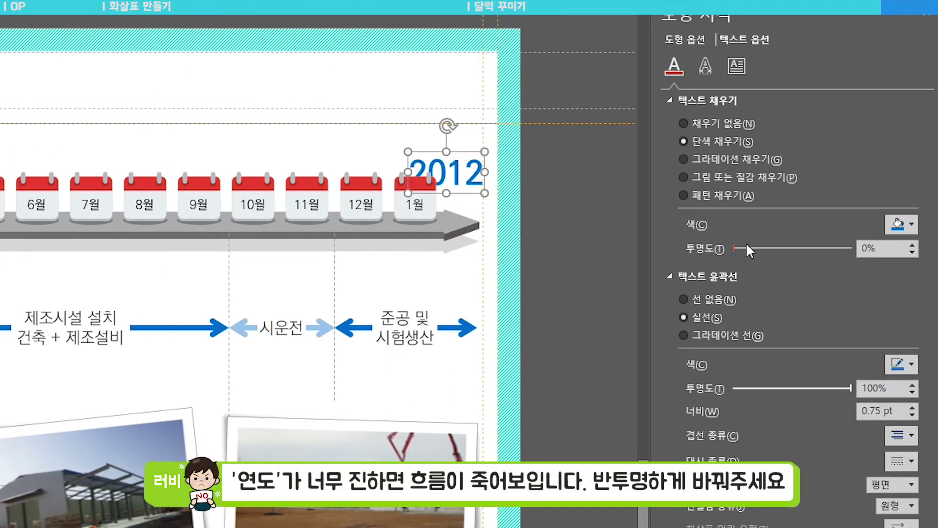
drag(782, 242, 817, 226)
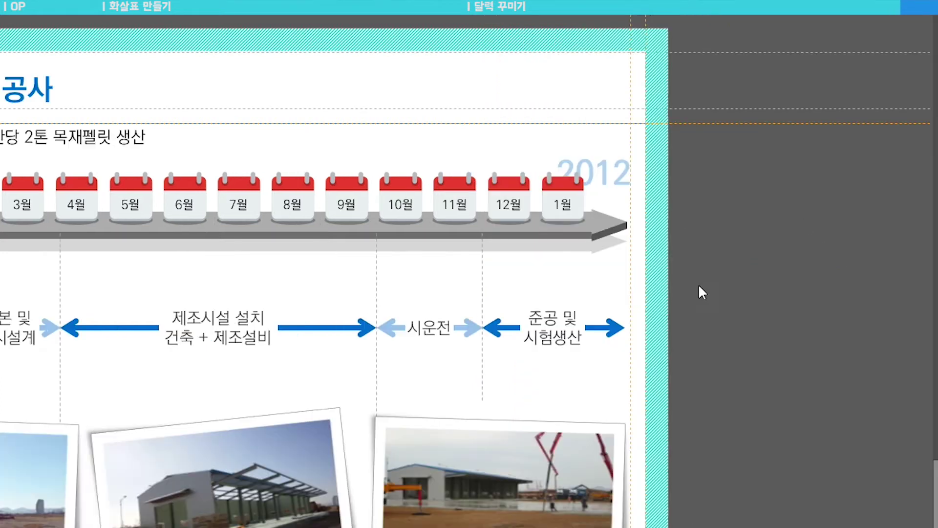
Step: Shift the whole timeline, with its arrow, shadow, calendars and year labels, slightly down from the 생산규모 heading
drag(699, 285, 179, 194)
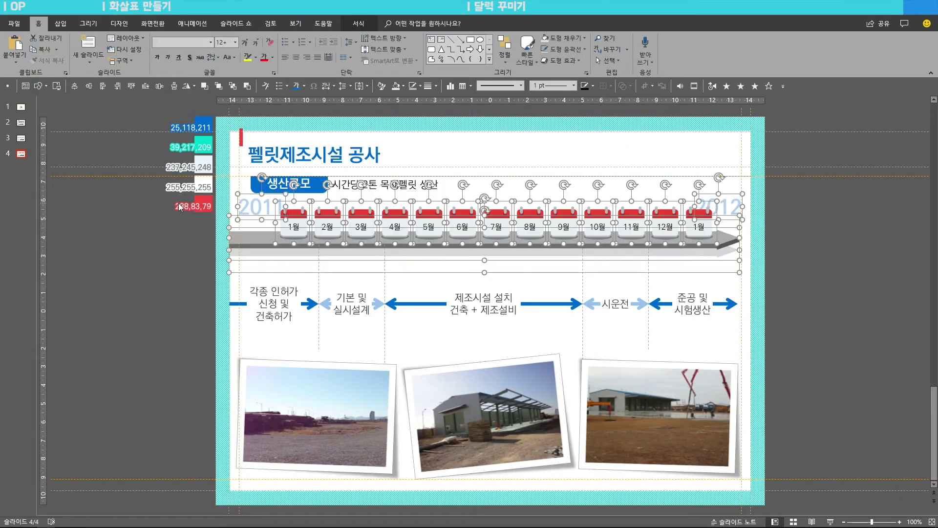
key(Down)
key(Down)
key(Down)
key(Down)
key(Down)
key(Down)
key(Down)
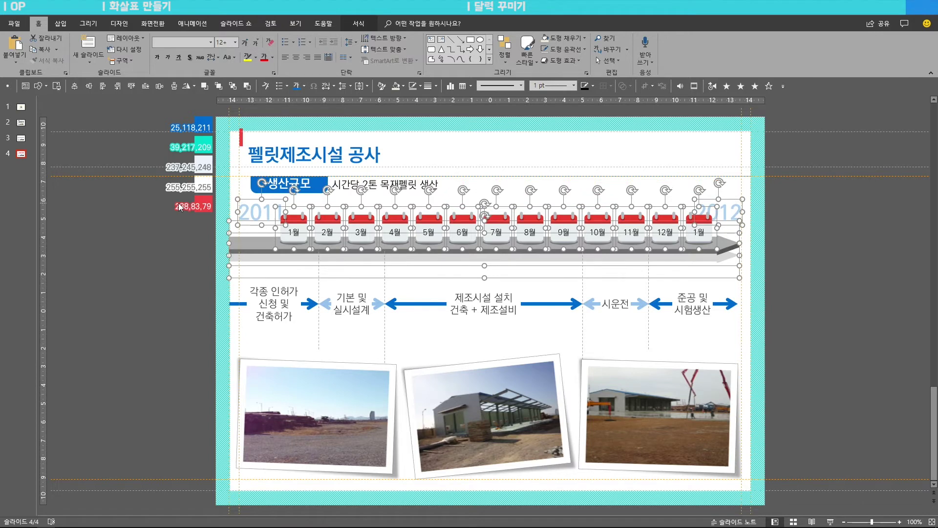
key(Down)
key(Down)
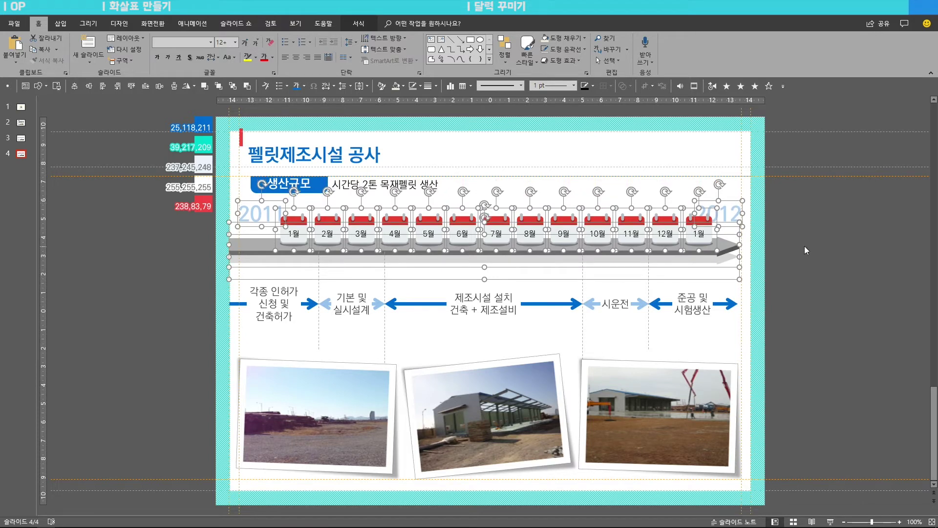